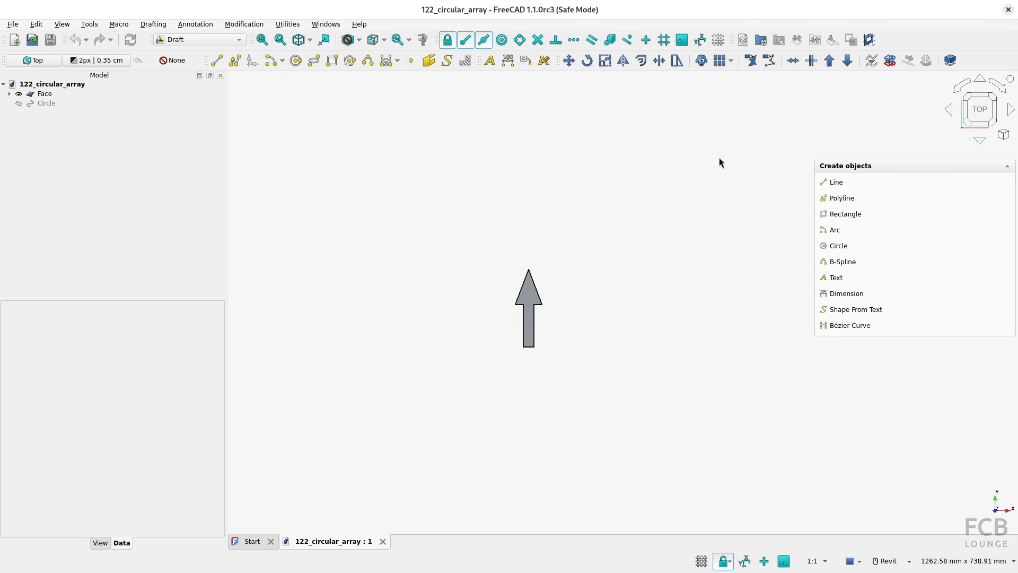
pyautogui.click(732, 62)
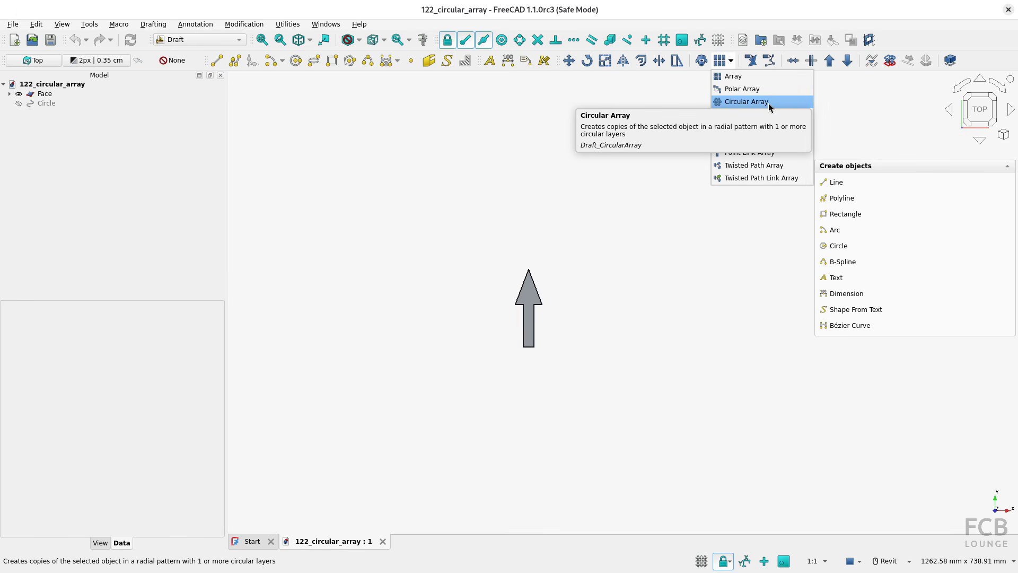
pyautogui.click(545, 259)
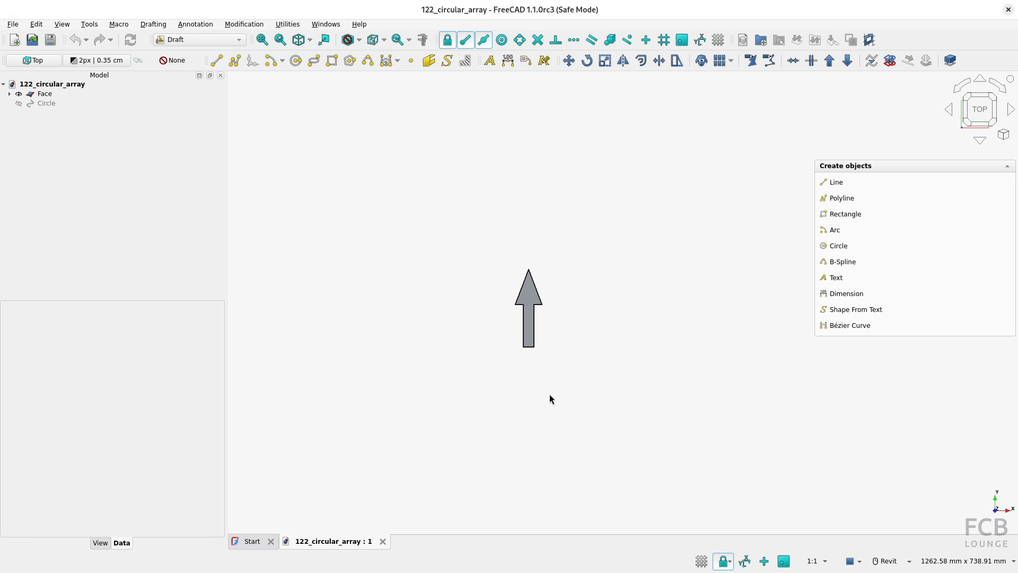
pyautogui.click(529, 304)
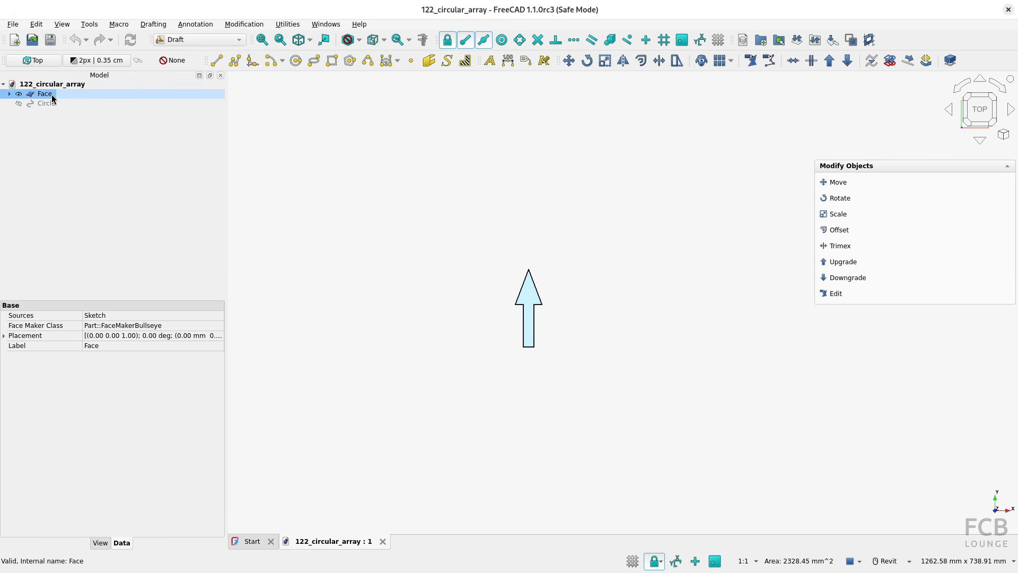
pyautogui.click(453, 318)
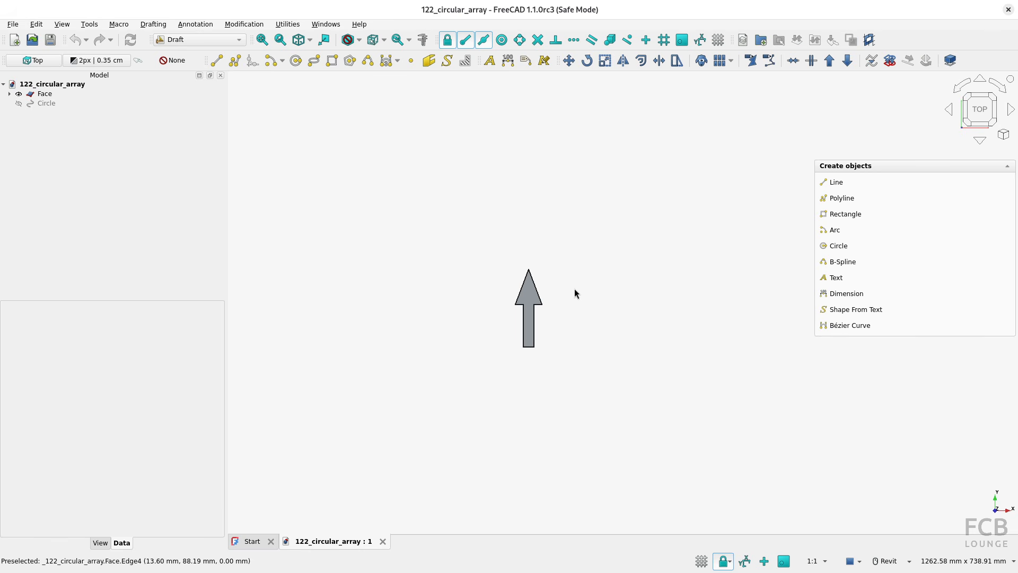
# Step: Create a circular array of the arrow face with 100 mm radial and 50 mm tangential distance, 3 circles, symmetry 1, centred on the arrow's base midpoint
pyautogui.click(59, 95)
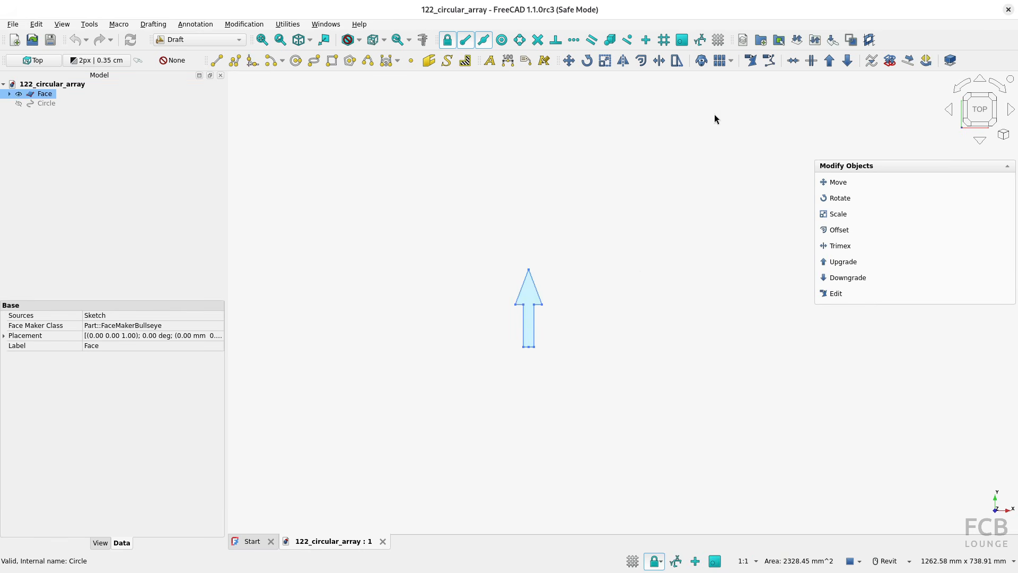
pyautogui.click(731, 61)
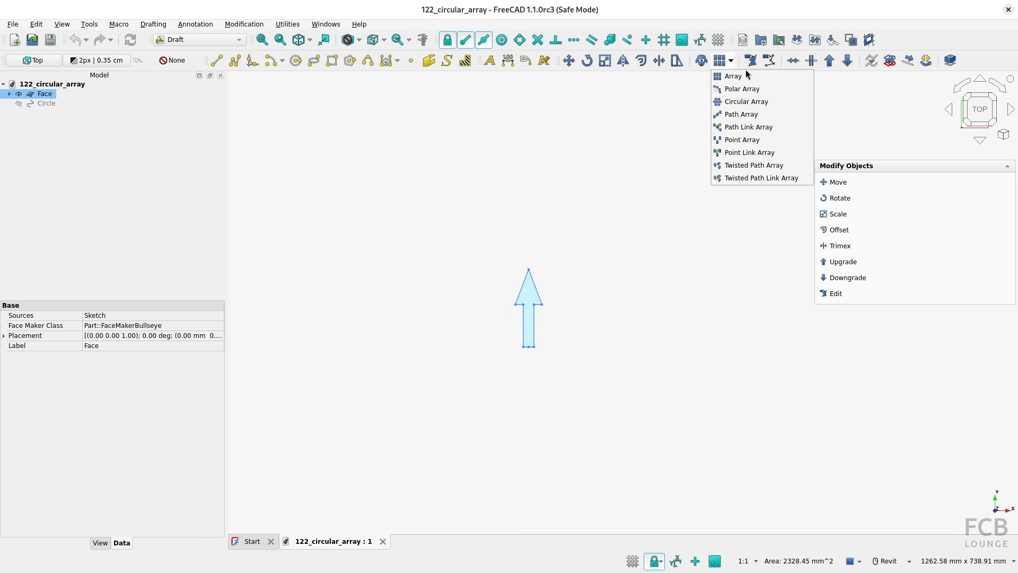
pyautogui.click(733, 102)
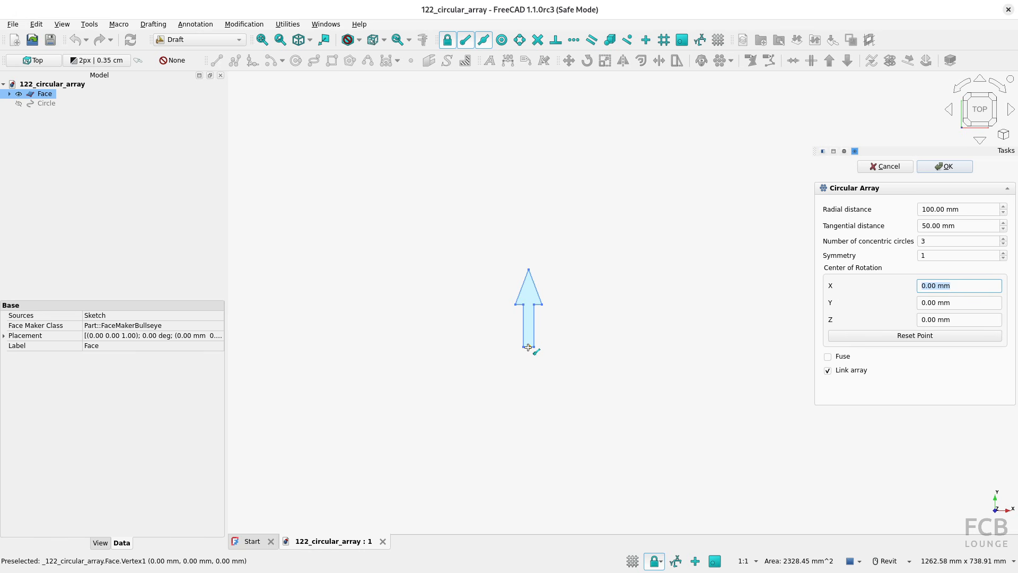
pyautogui.click(528, 347)
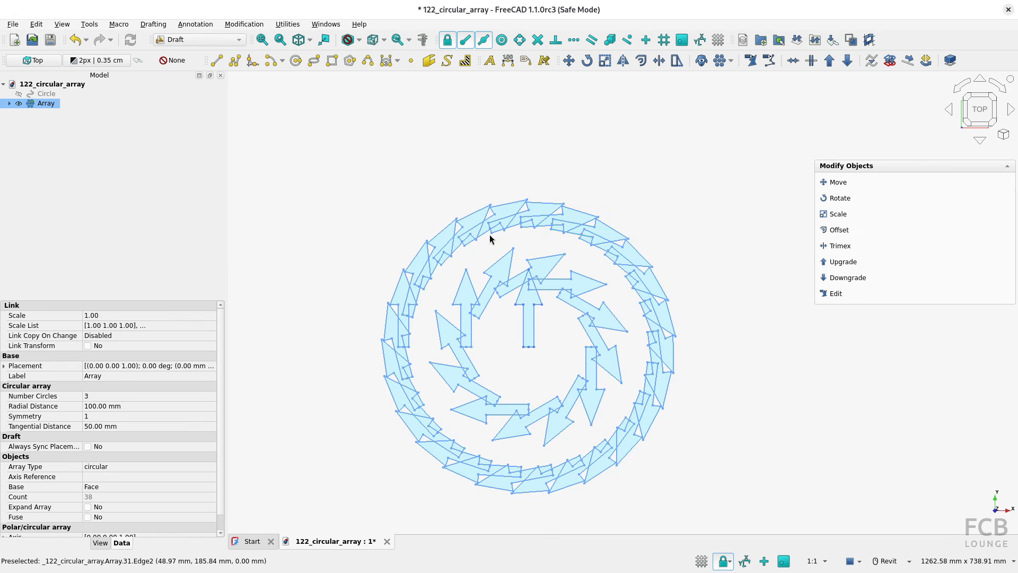
# Step: Expand the array in the model tree to view its base face, and set the array's radial distance to 1000 mm
pyautogui.click(9, 104)
pyautogui.click(51, 113)
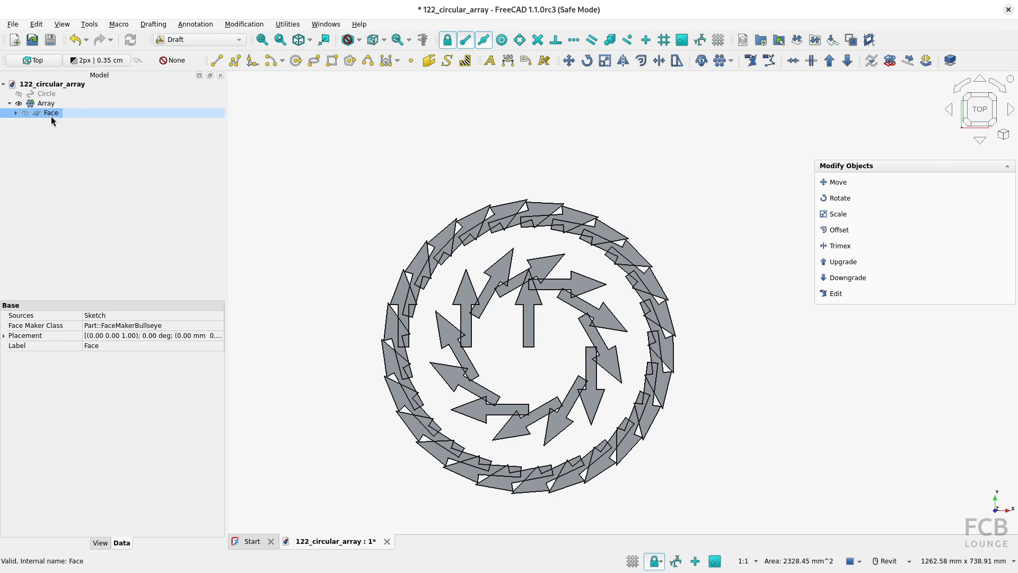
pyautogui.click(47, 104)
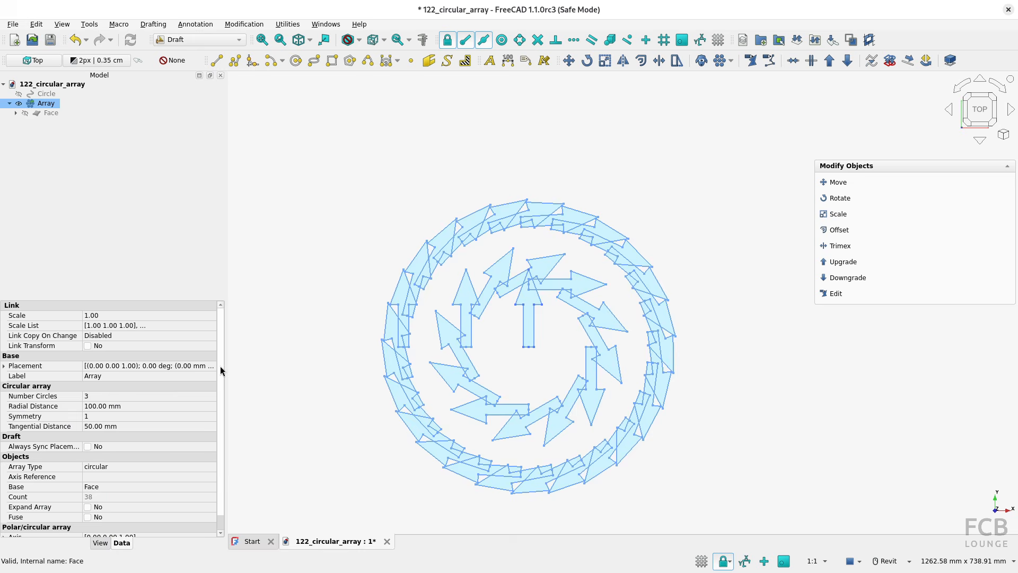
pyautogui.scroll(-1, 221, 371)
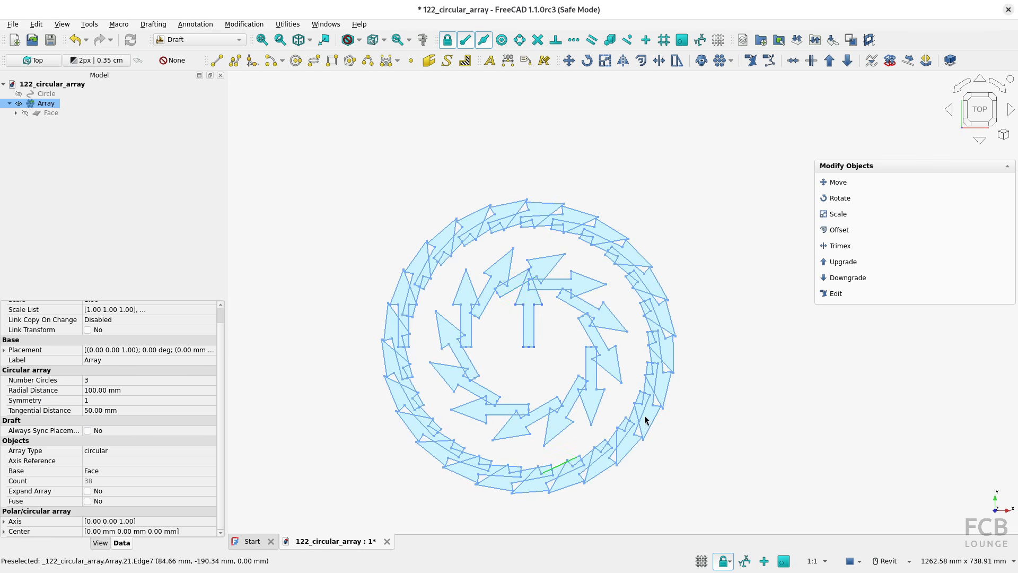
pyautogui.click(98, 391)
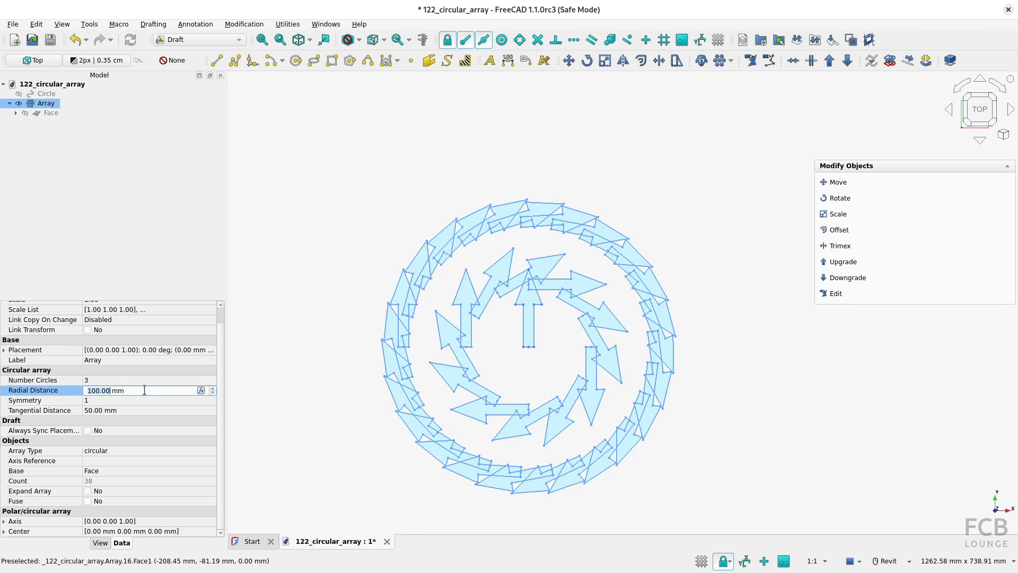
pyautogui.write('0')
pyautogui.press('Return')
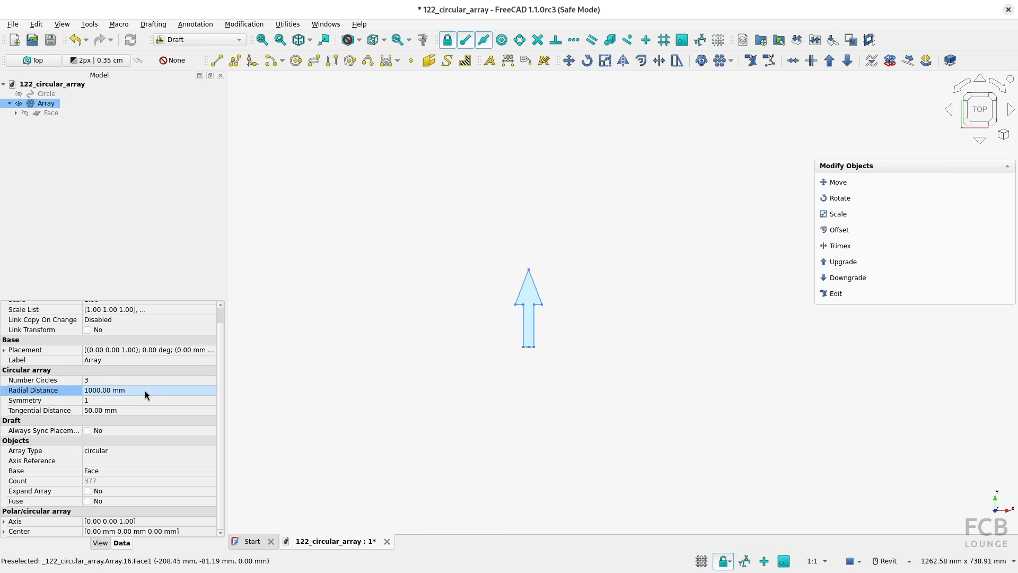
# Step: Measure the distance from the centre arrow's base corner to the matching corner of an arrow in the first ring
pyautogui.scroll(-8, 476, 355)
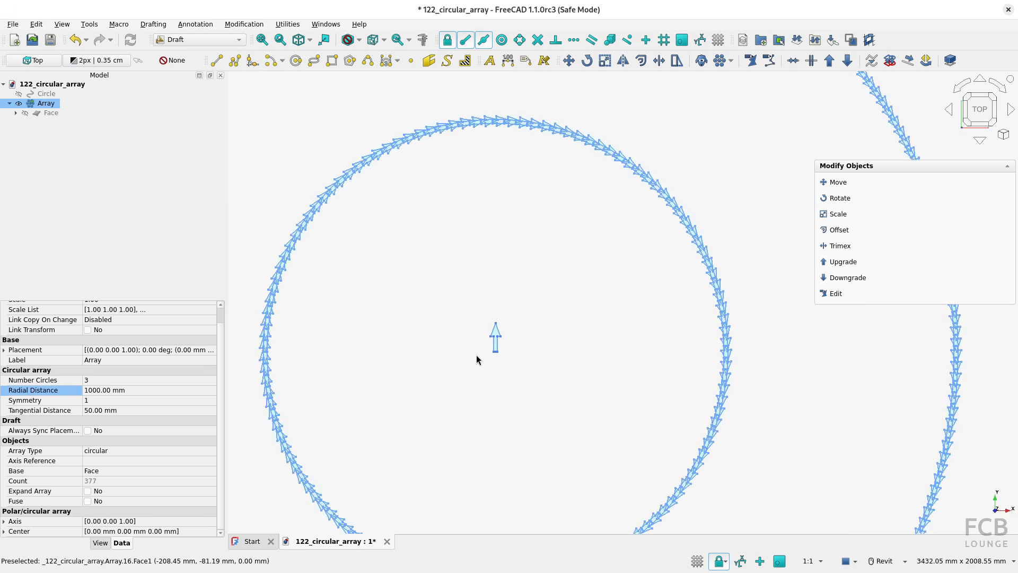
pyautogui.scroll(-1, 476, 354)
pyautogui.scroll(2, 478, 336)
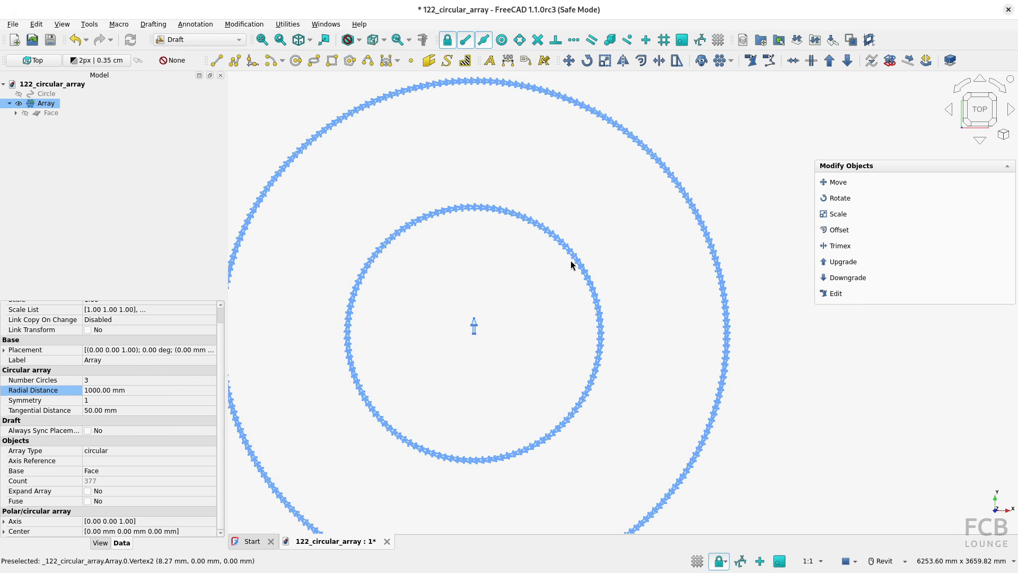
pyautogui.click(570, 260)
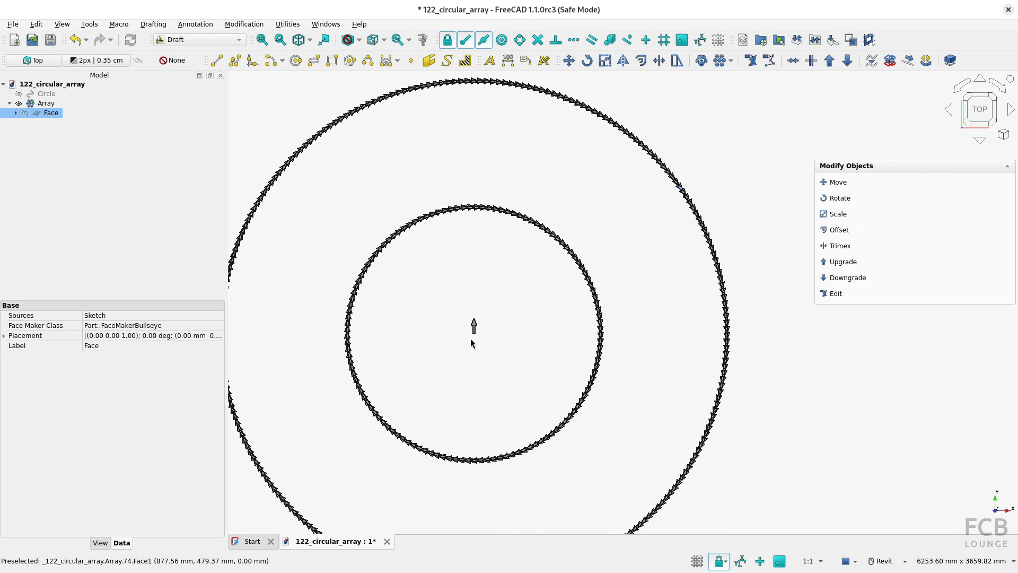
pyautogui.scroll(6, 477, 334)
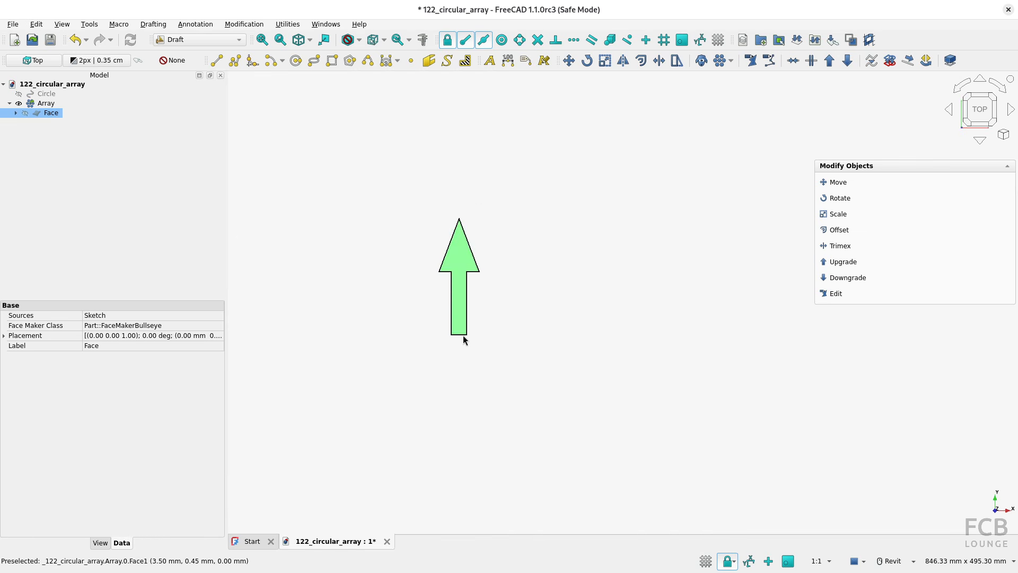
pyautogui.scroll(-5, 513, 352)
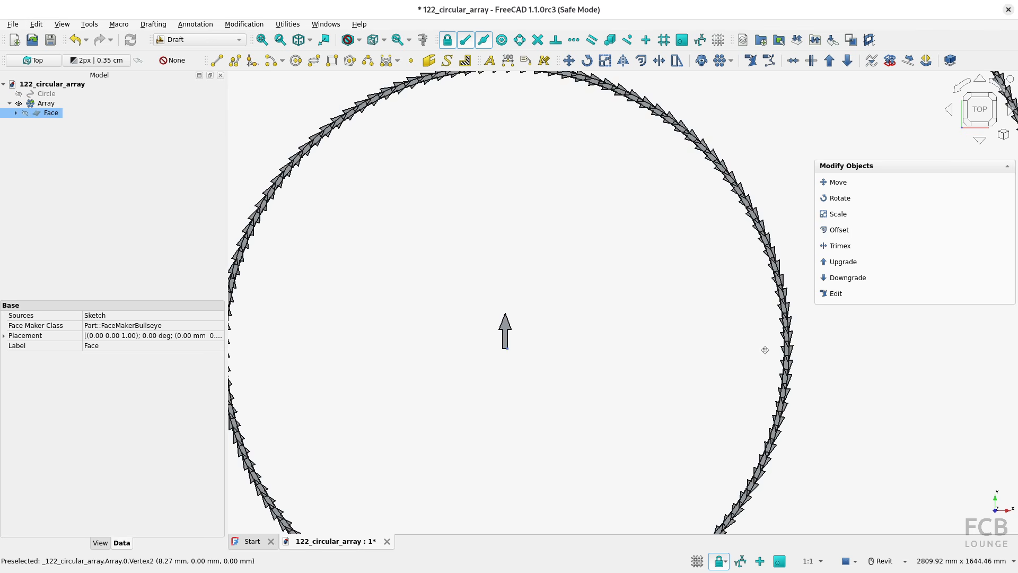
pyautogui.moveTo(765, 350); pyautogui.dragTo(573, 357, button='middle')
pyautogui.scroll(5, 531, 344)
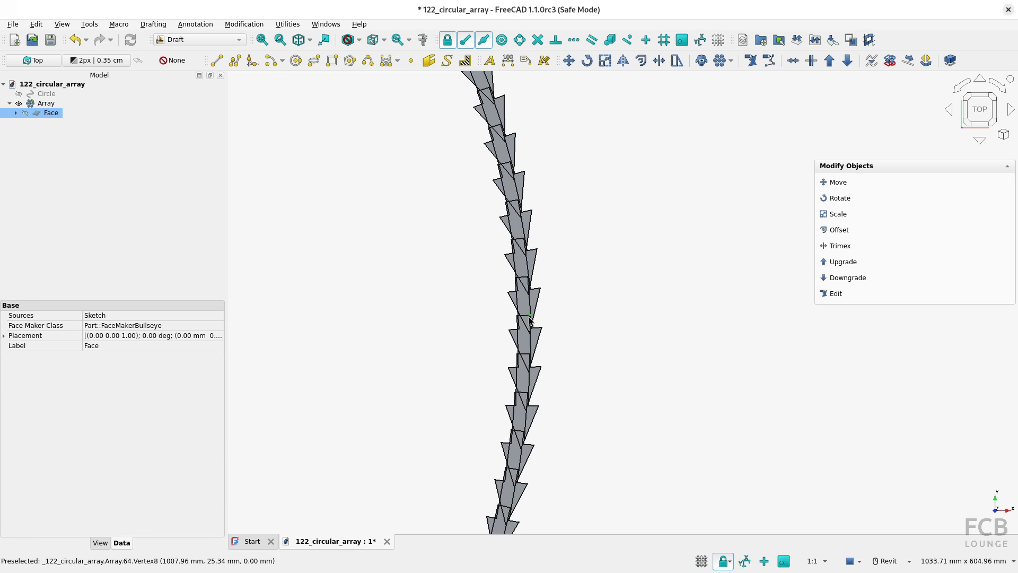
pyautogui.click(422, 40)
pyautogui.scroll(-2, 384, 360)
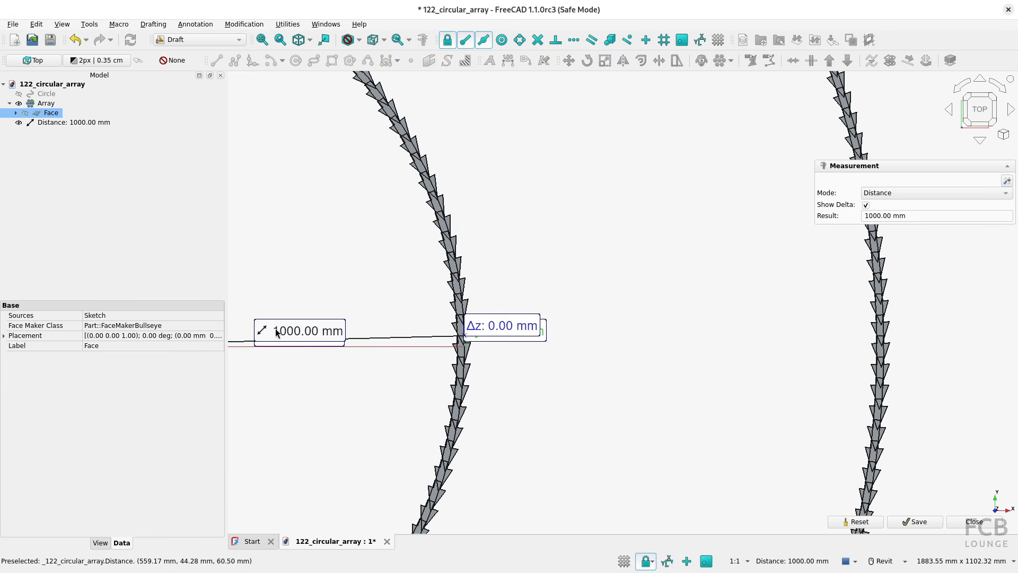
pyautogui.scroll(-1, 304, 336)
pyautogui.moveTo(354, 316); pyautogui.dragTo(561, 300, button='middle')
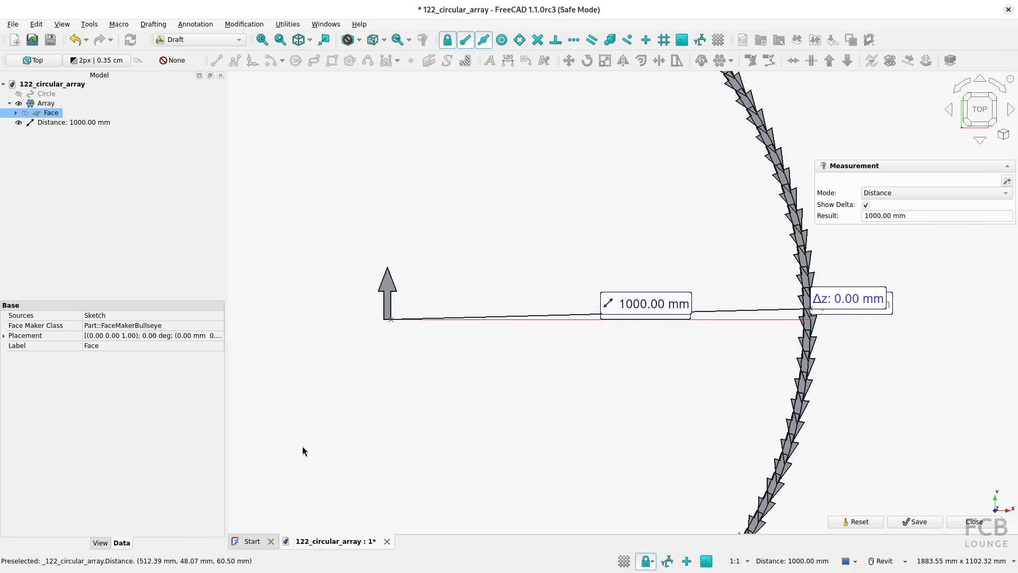
pyautogui.click(973, 521)
# Step: Set the circular array's radial distance to 500 mm
pyautogui.scroll(-3, 625, 331)
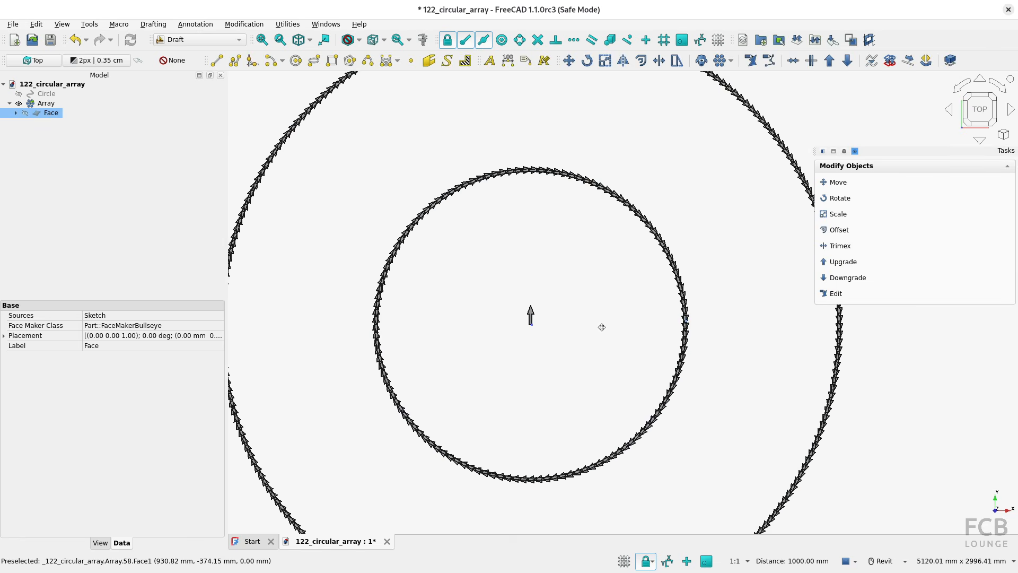
pyautogui.moveTo(602, 328); pyautogui.dragTo(538, 312, button='middle')
pyautogui.click(46, 103)
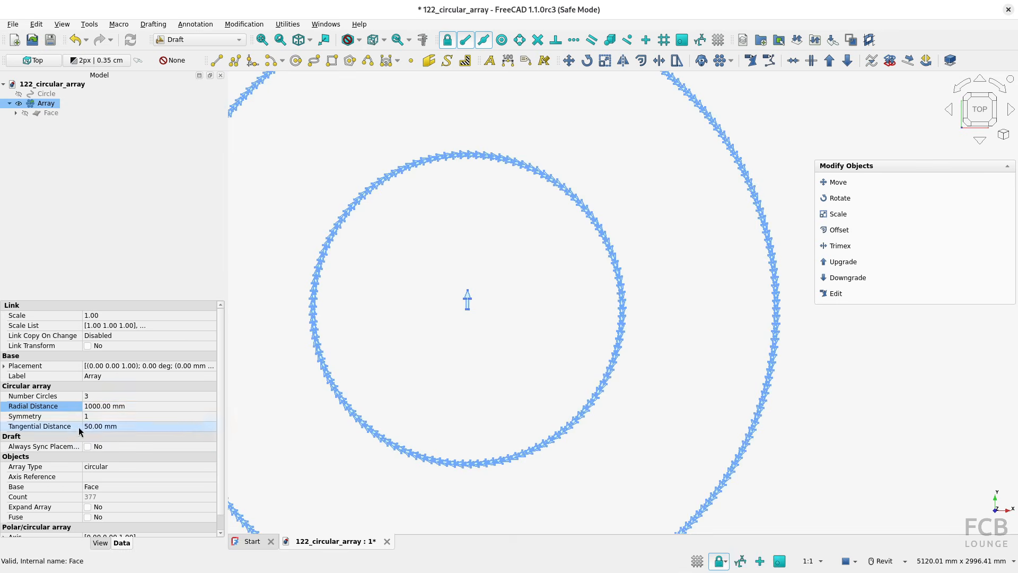
pyautogui.click(103, 406)
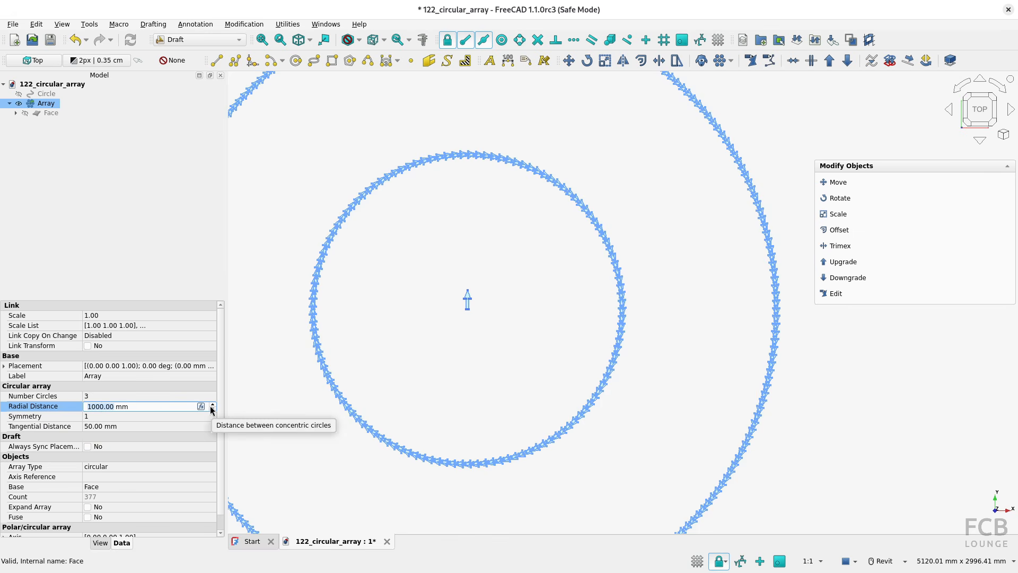
pyautogui.write('500')
pyautogui.press('Return')
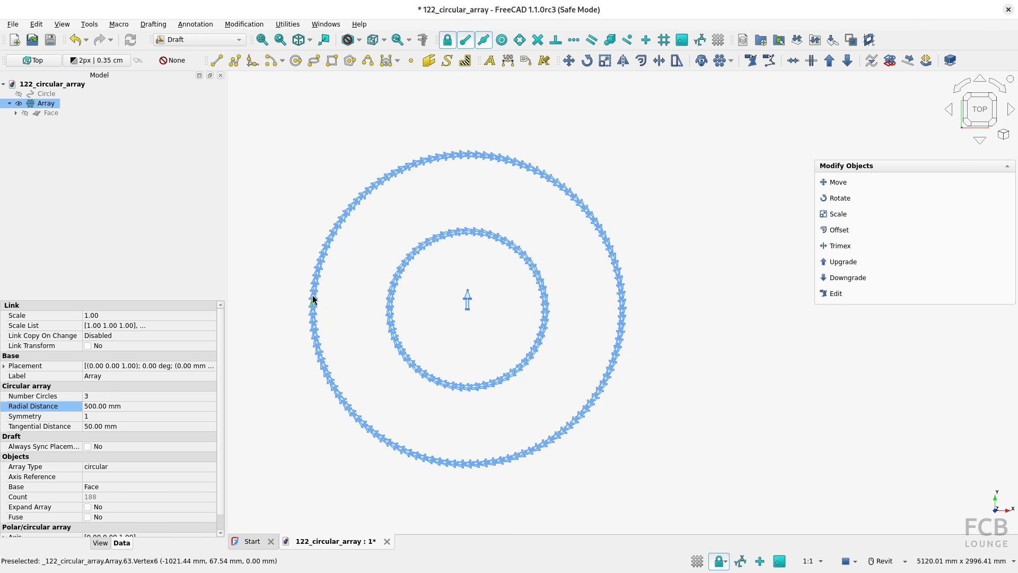
# Step: Set the circular array's tangential distance to 250 mm
pyautogui.click(142, 427)
pyautogui.write('250')
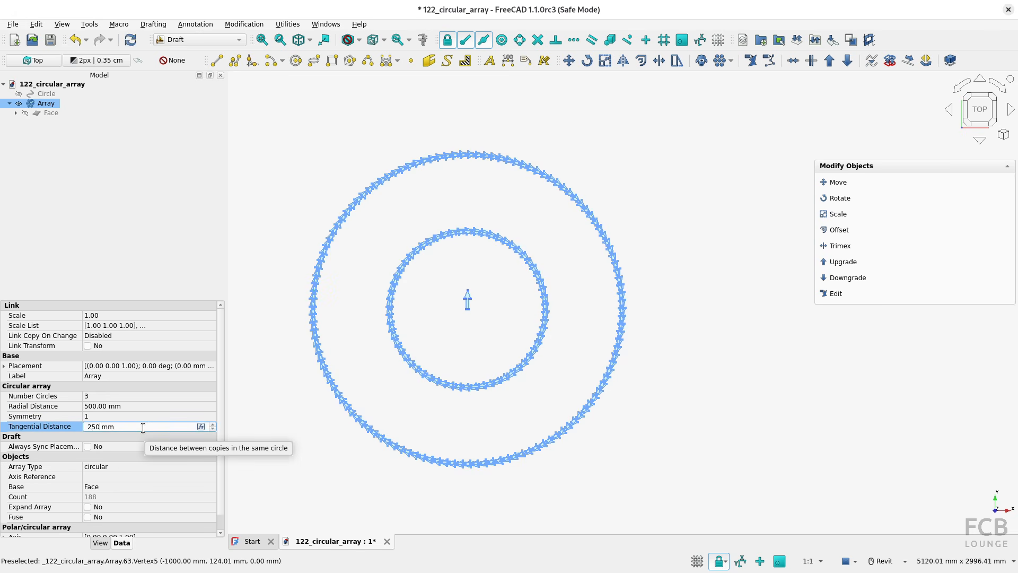
pyautogui.press('Return')
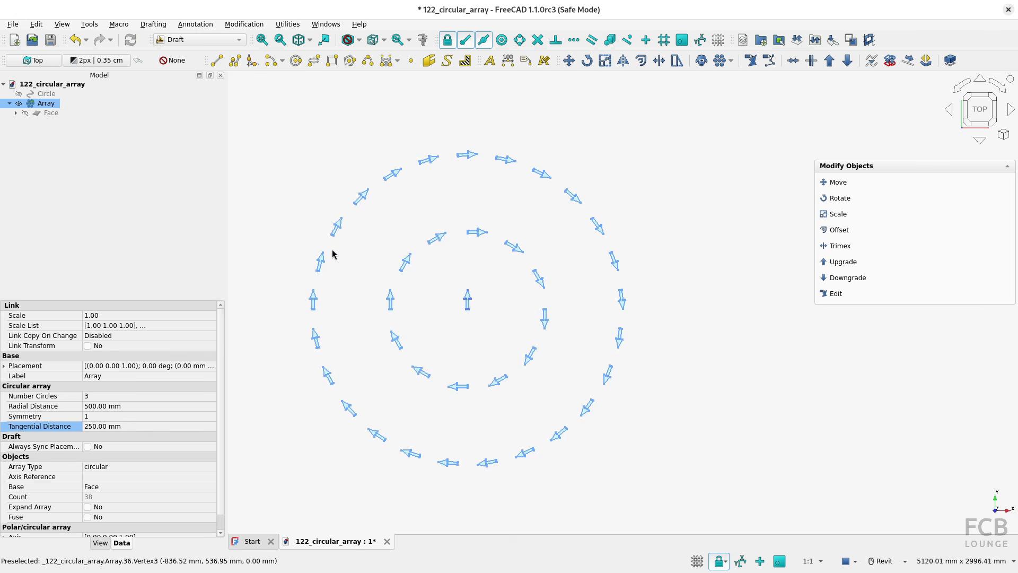
pyautogui.click(96, 428)
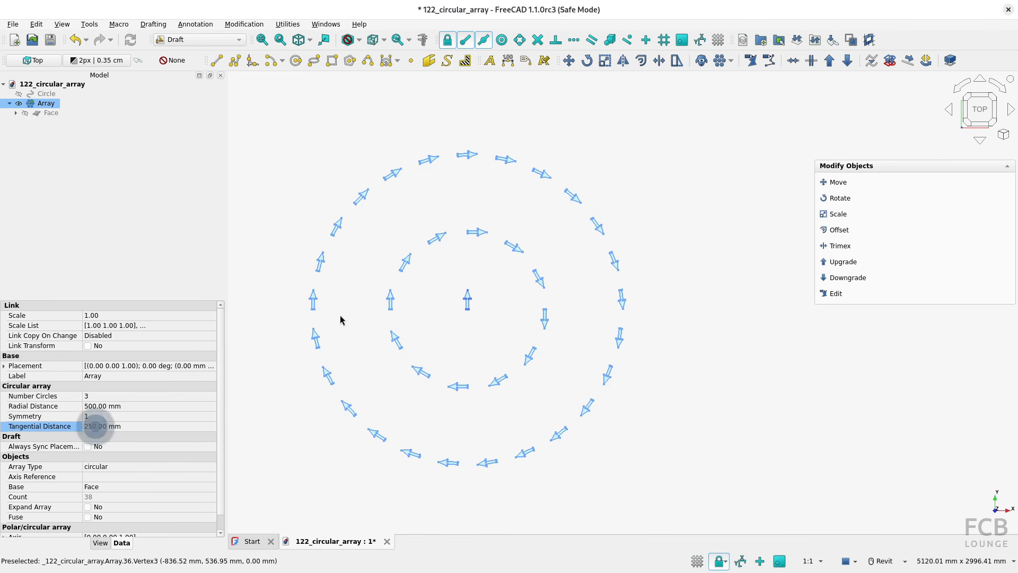
# Step: Measure the distance between matching base corners of two neighbouring arrows in the outer ring
pyautogui.scroll(8, 318, 312)
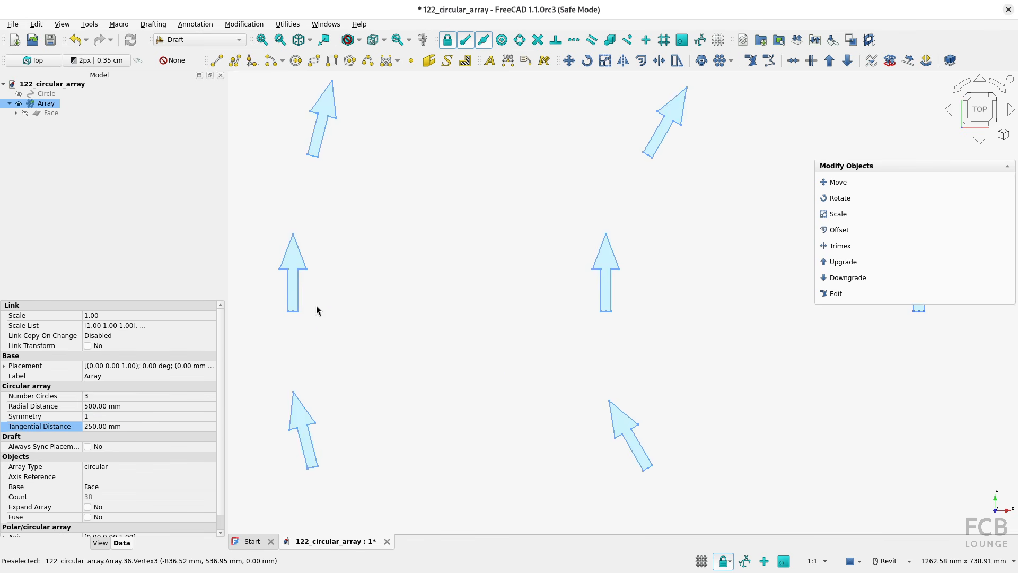
pyautogui.click(287, 313)
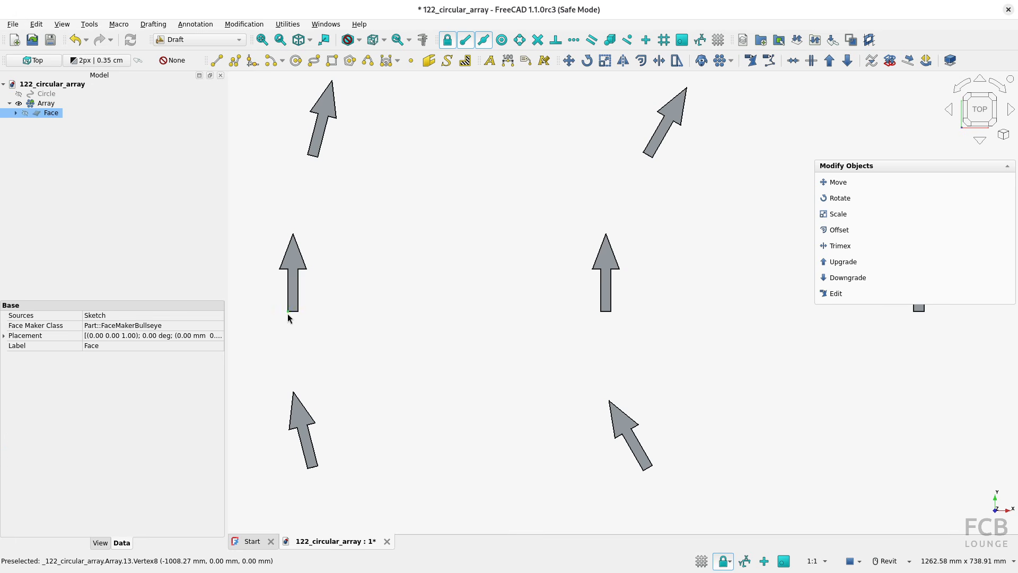
pyautogui.keyDown('ctrl'); pyautogui.click(308, 156); pyautogui.keyUp('ctrl')
pyautogui.click(423, 39)
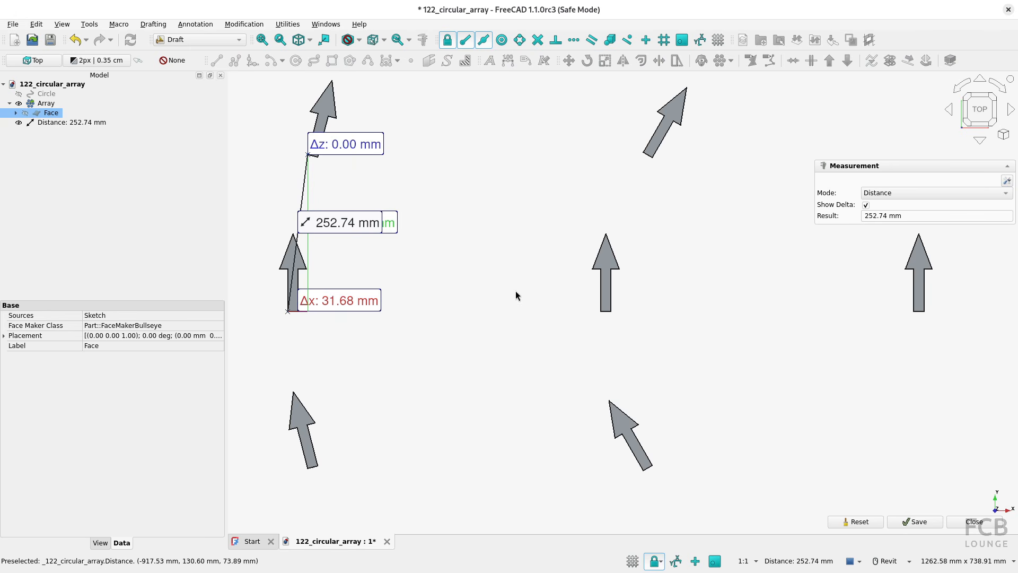
pyautogui.click(974, 522)
# Step: Reduce the circular array's number of circles to 2
pyautogui.scroll(-5, 558, 393)
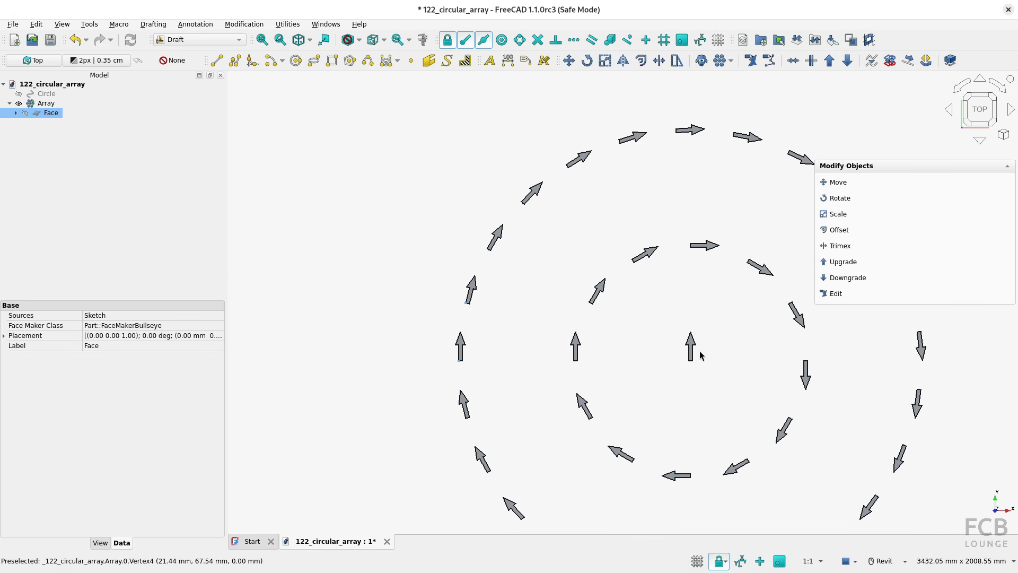
pyautogui.scroll(-1, 618, 335)
pyautogui.moveTo(612, 333); pyautogui.dragTo(452, 266, button='middle')
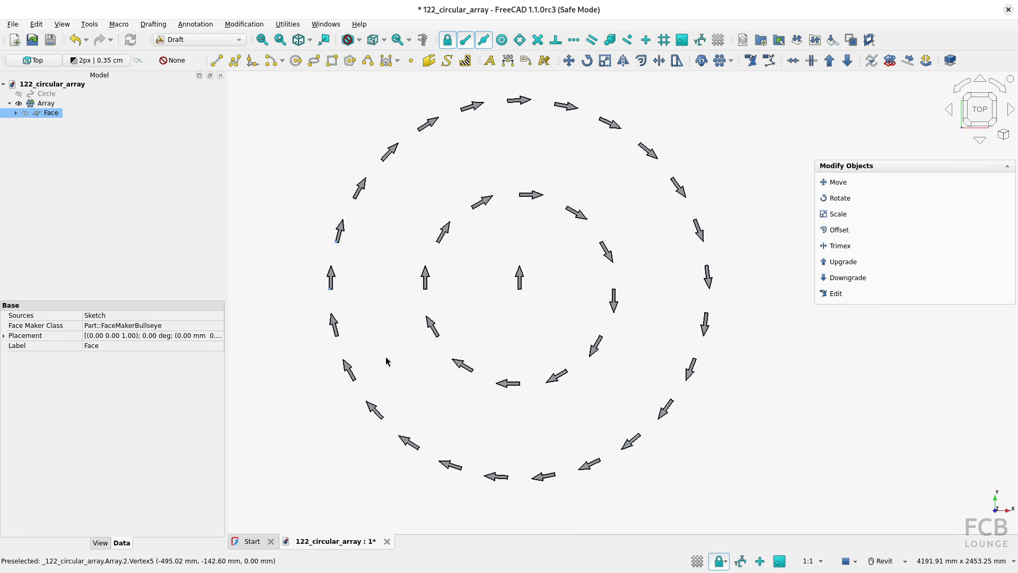
pyautogui.click(46, 103)
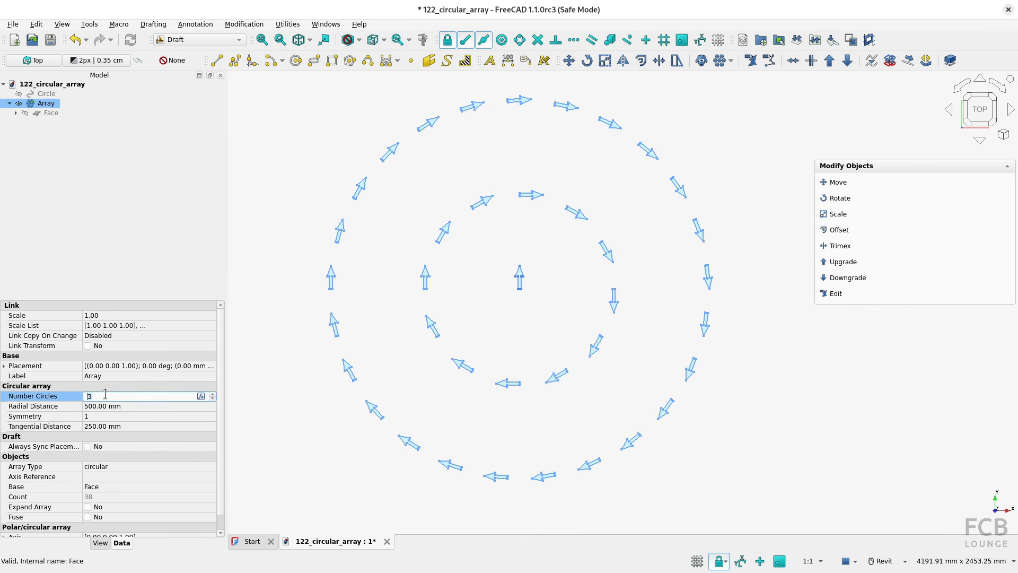
pyautogui.press('Return')
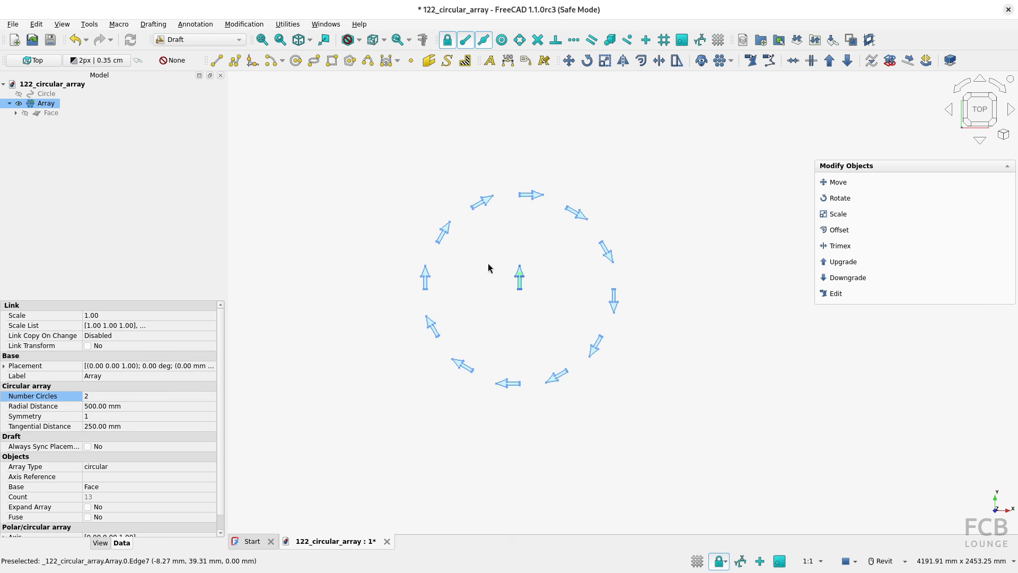
# Step: Reduce the circular array's number of circles to 1
pyautogui.click(118, 392)
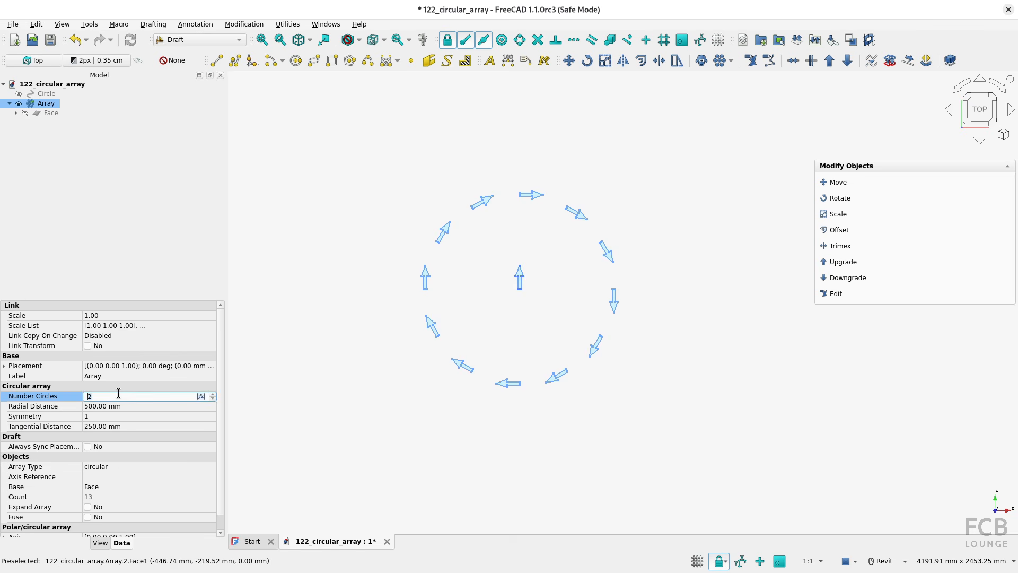
pyautogui.write('1')
pyautogui.press('Return')
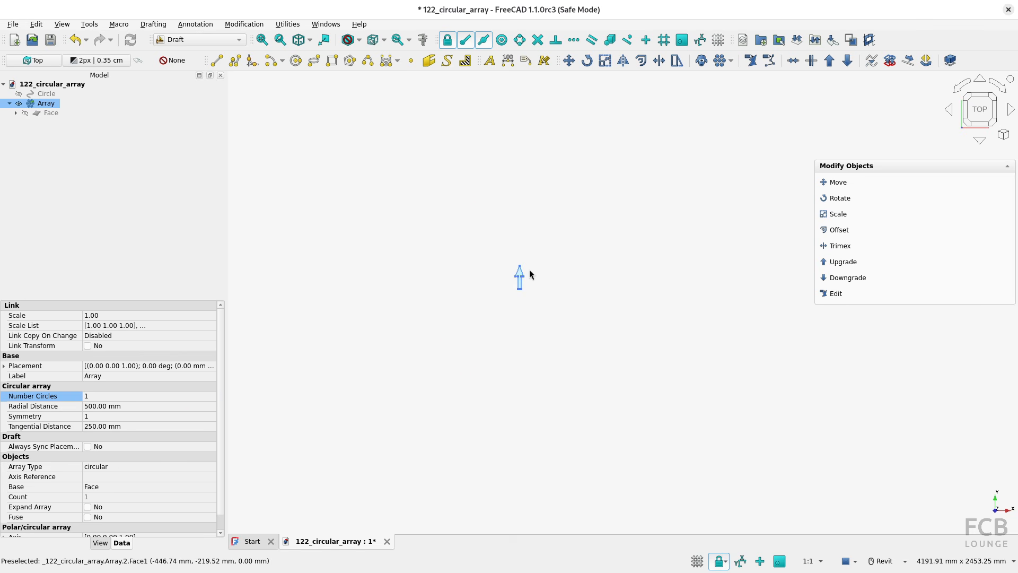
# Step: Increase the circular array's number of circles to 5 and show the whole array
pyautogui.click(108, 396)
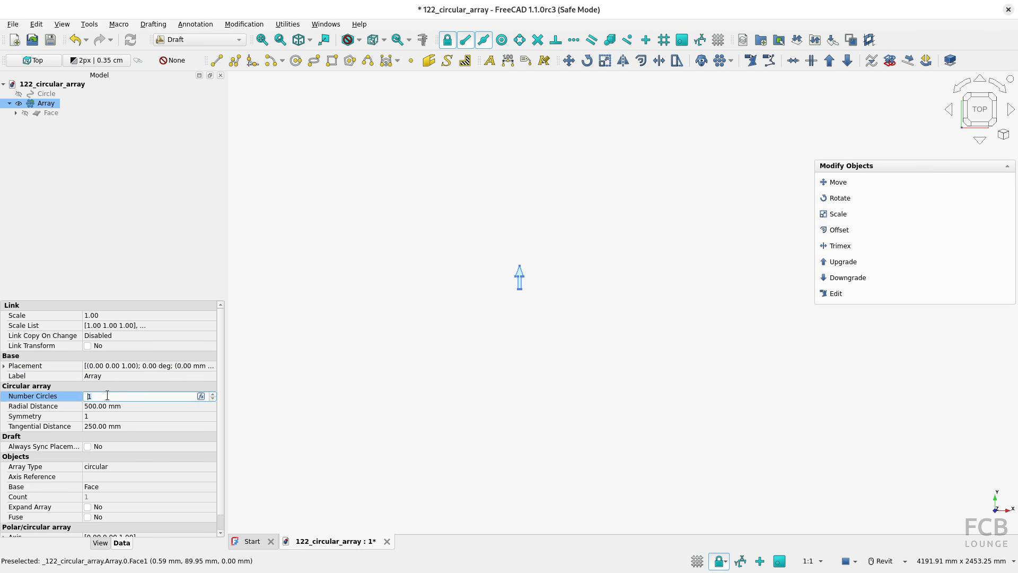
pyautogui.write('5')
pyautogui.press('Return')
pyautogui.scroll(-5, 424, 355)
pyautogui.scroll(1, 424, 358)
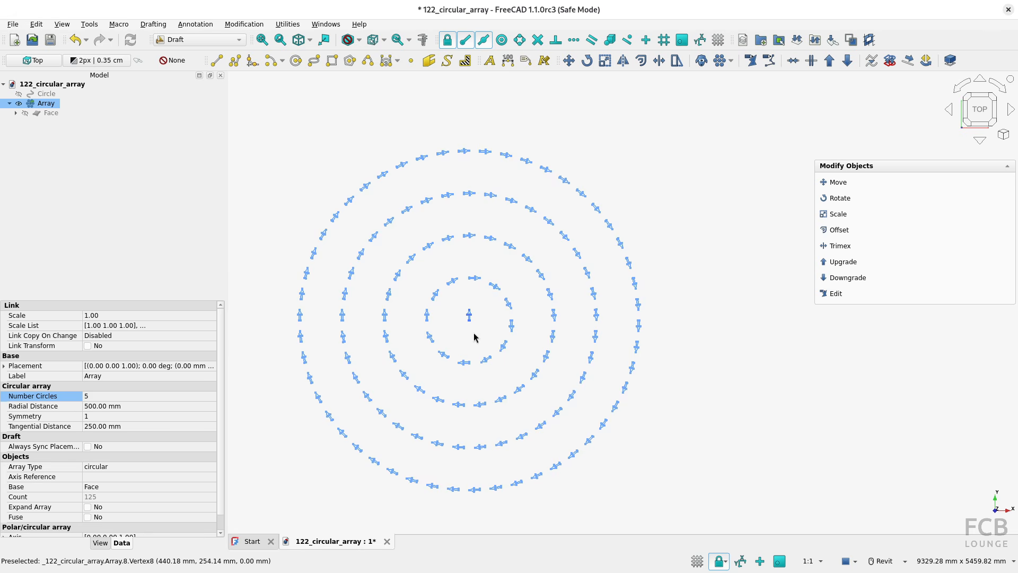
# Step: Set the circular array's number of circles to 4 and fit all rings in view
pyautogui.click(118, 398)
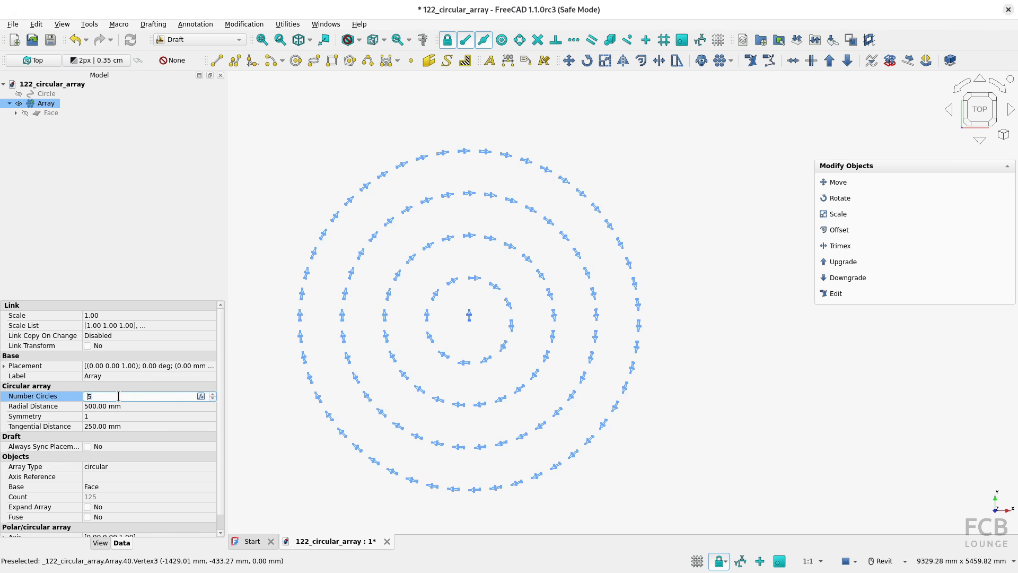
pyautogui.write('4')
pyautogui.press('Return')
pyautogui.scroll(4, 530, 326)
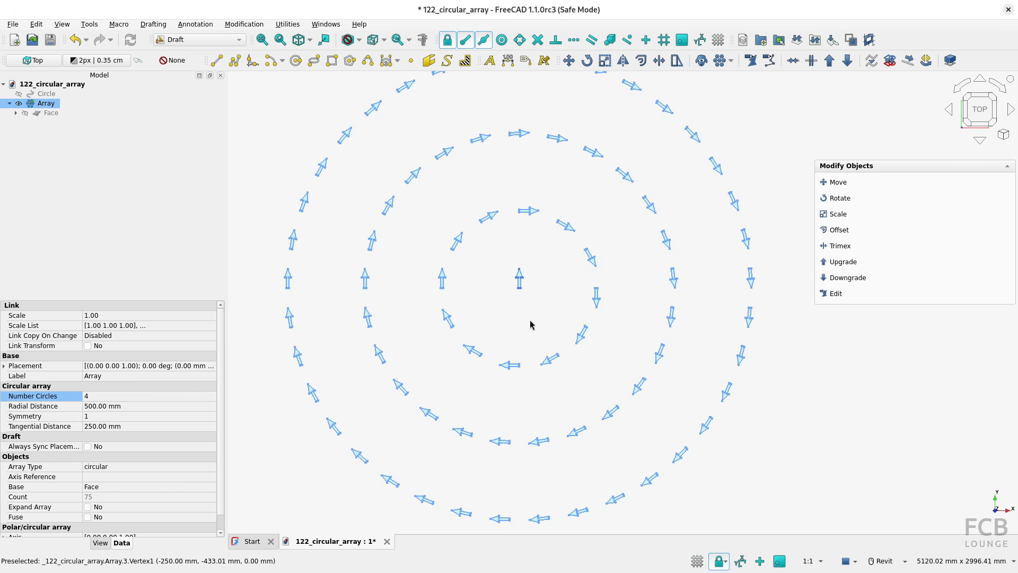
pyautogui.scroll(-1, 530, 325)
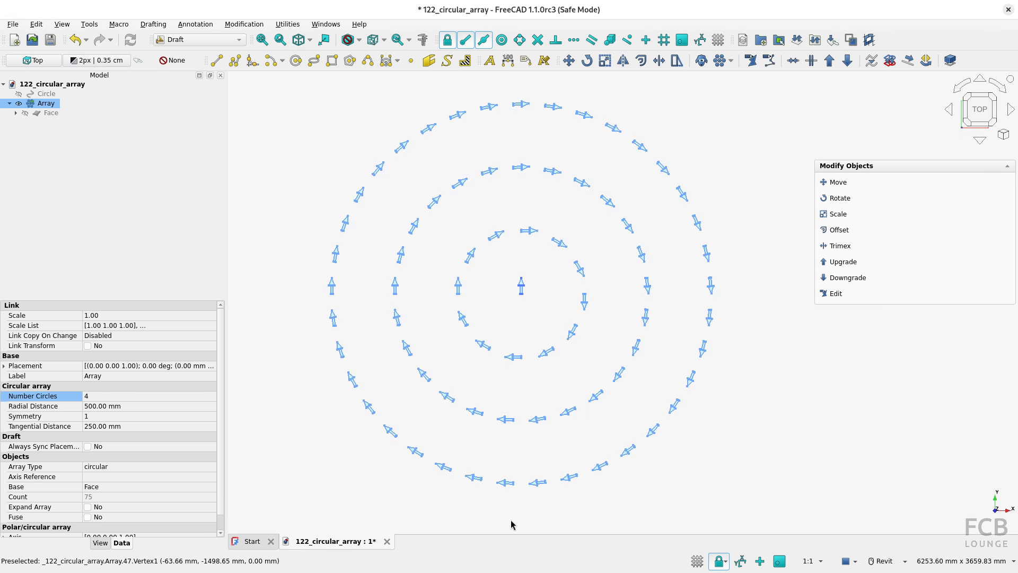
# Step: Try symmetry values of 2 and 3 on the circular array
pyautogui.click(126, 416)
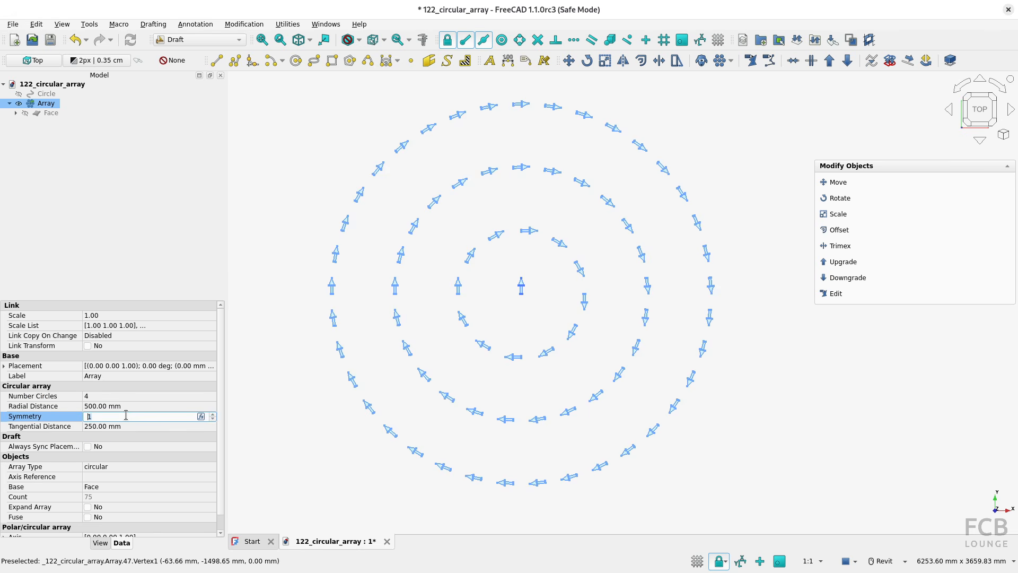
pyautogui.scroll(1, 127, 415)
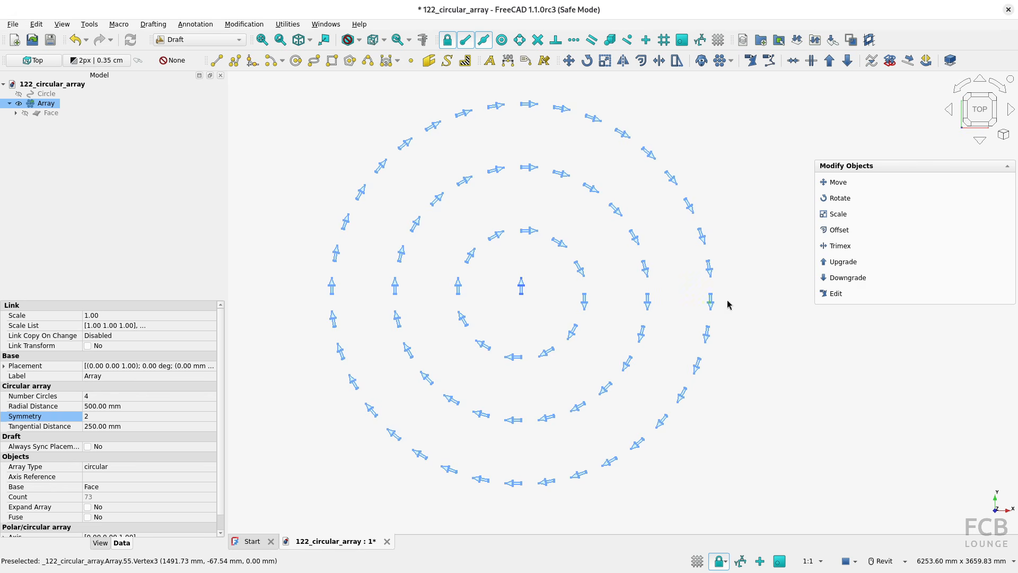
pyautogui.click(106, 415)
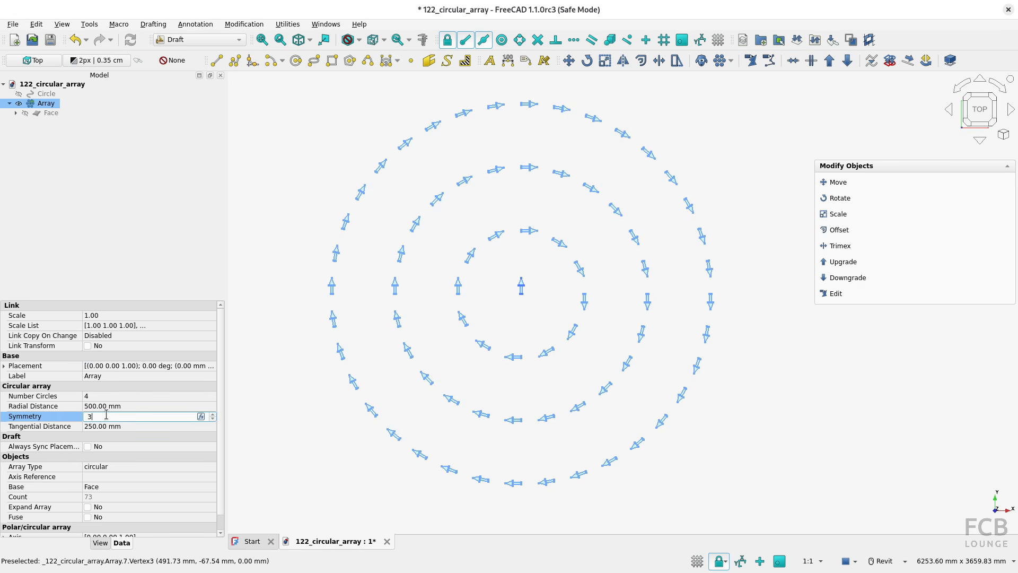
pyautogui.press('Return')
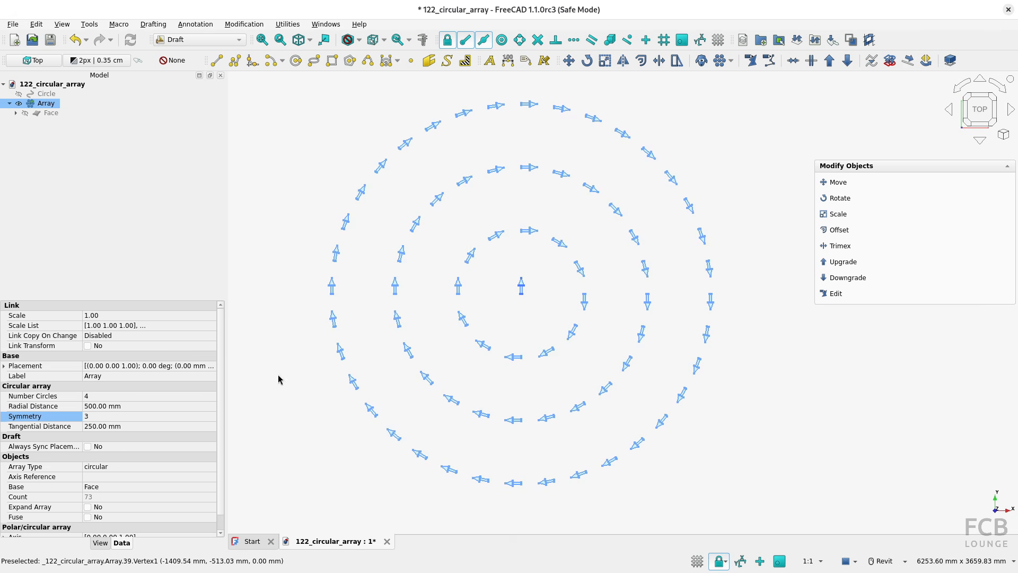
# Step: Set the circular array's symmetry to 4 and deselect the array to inspect the pattern
pyautogui.click(128, 414)
pyautogui.write('4')
pyautogui.press('Return')
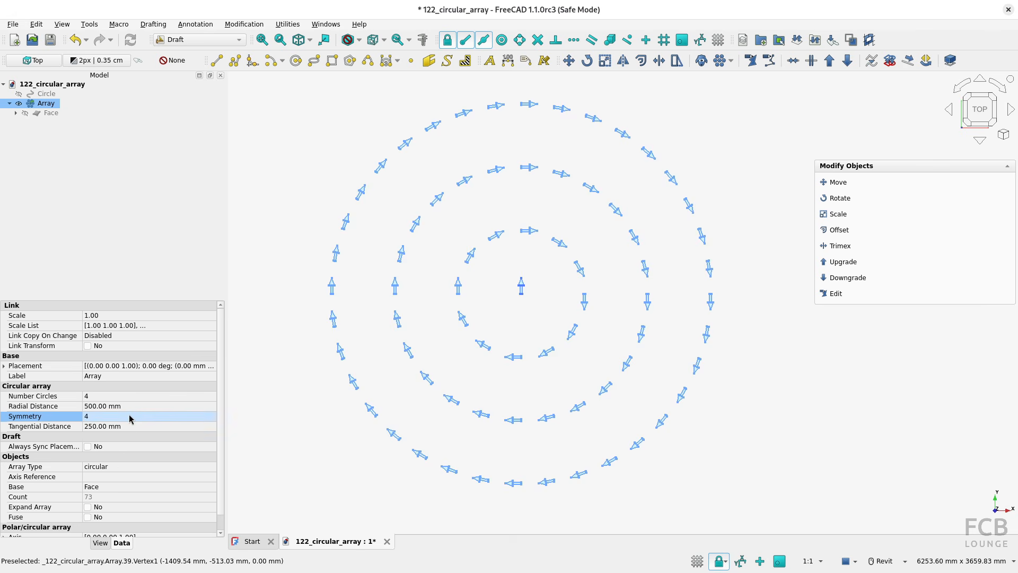
pyautogui.click(496, 293)
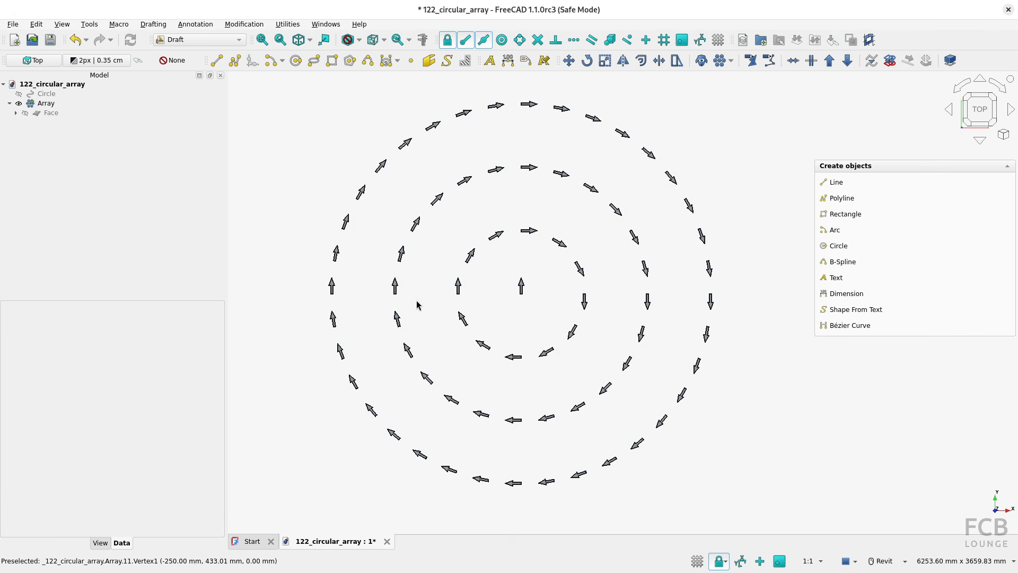
# Step: Select the circular array and try symmetry values of 5 and 6
pyautogui.click(52, 103)
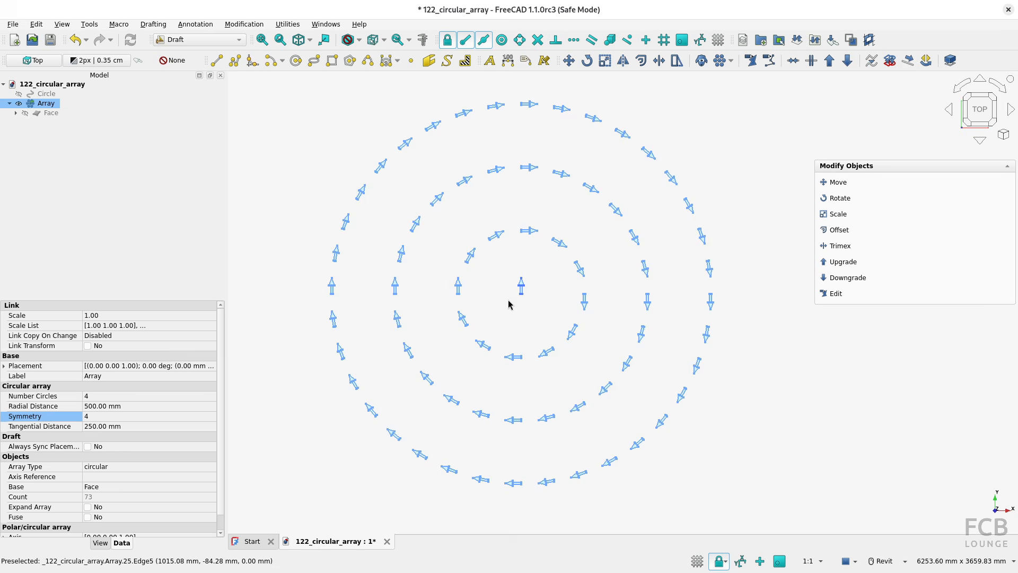
pyautogui.click(126, 416)
pyautogui.scroll(1, 126, 417)
pyautogui.press('Return')
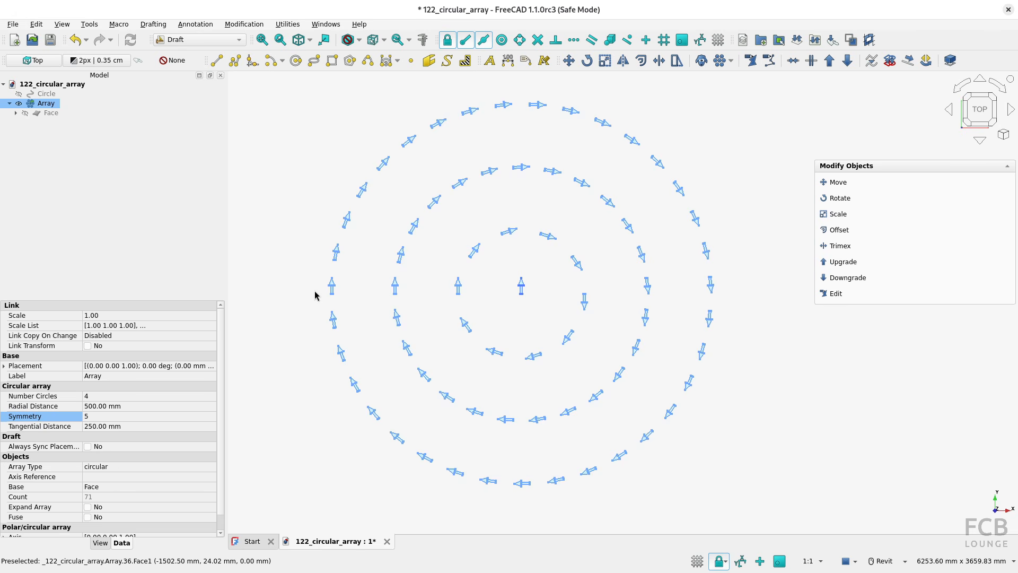
pyautogui.click(119, 416)
pyautogui.scroll(1, 118, 415)
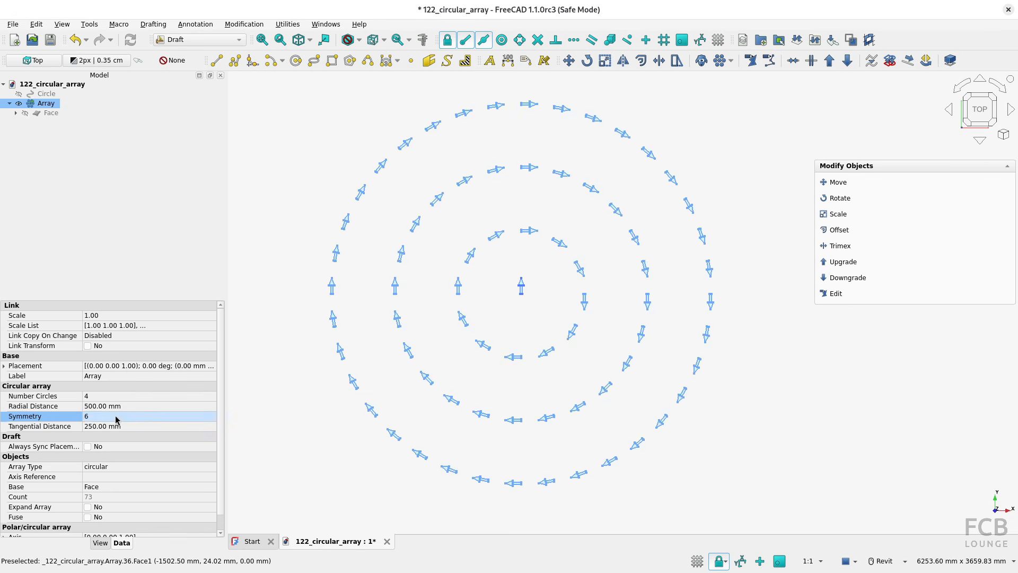
pyautogui.press('Return')
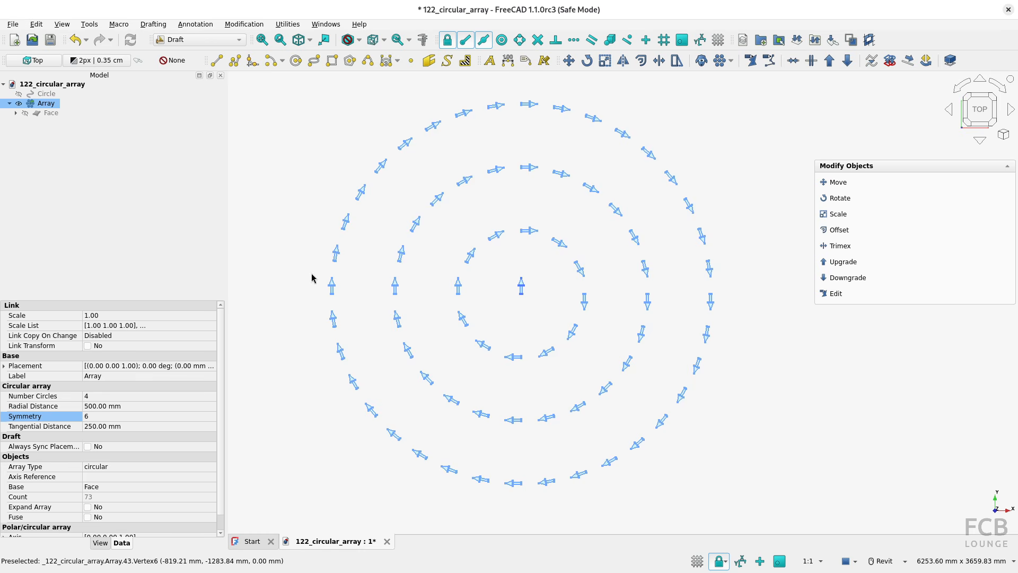
# Step: Set the circular array's symmetry back to 1
pyautogui.click(137, 417)
pyautogui.write('1')
pyautogui.press('Return')
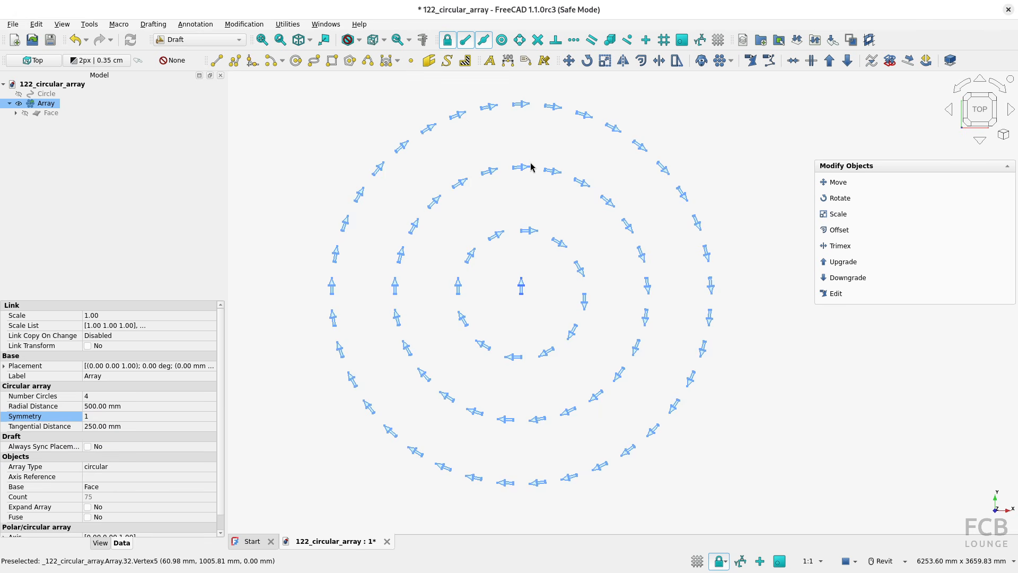
# Step: Undo the last change to the array and set the placement angle of its base Face to 90 degrees
pyautogui.hotkey('ctrl', 'z')
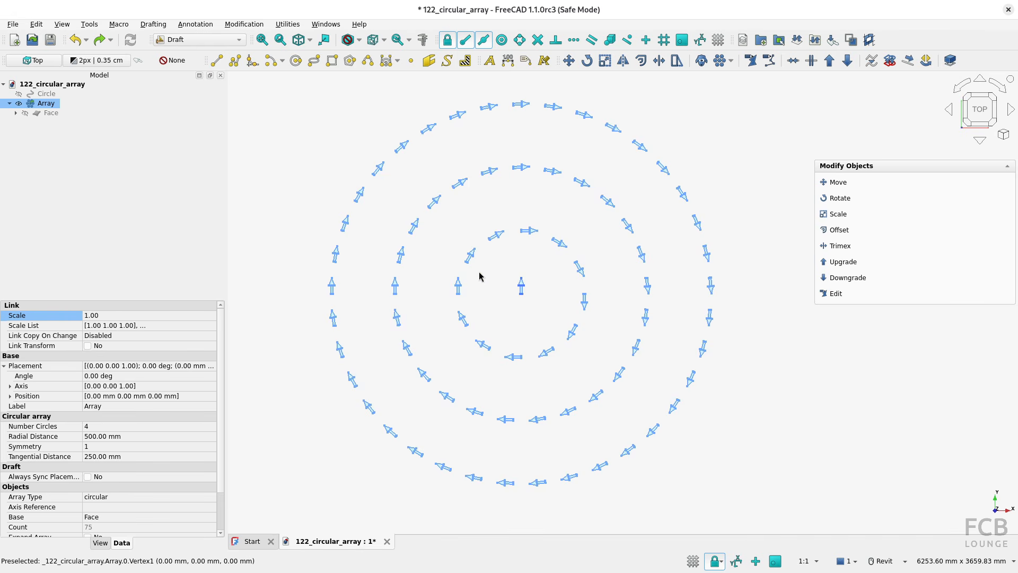
pyautogui.click(51, 113)
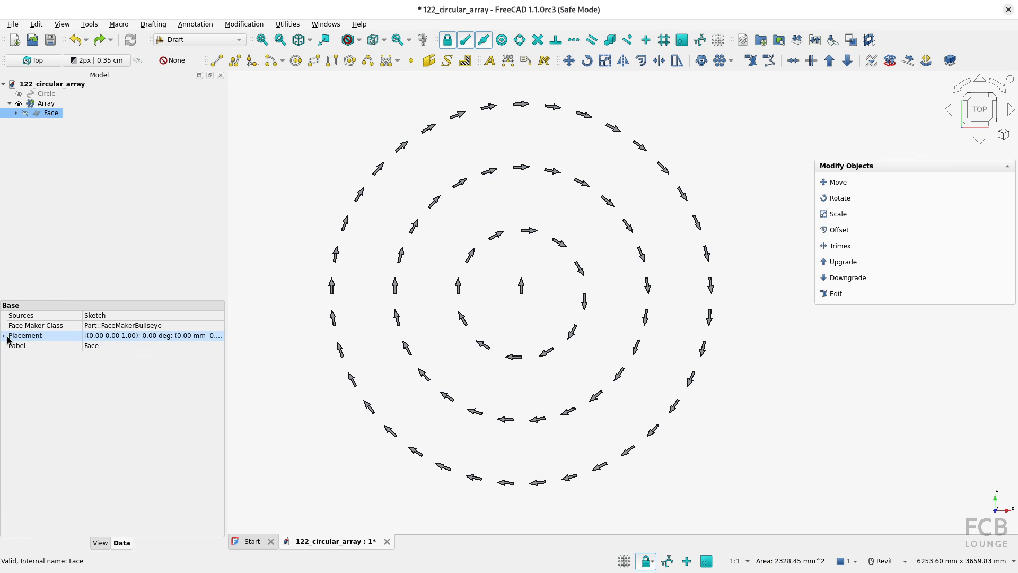
pyautogui.doubleClick(7, 338)
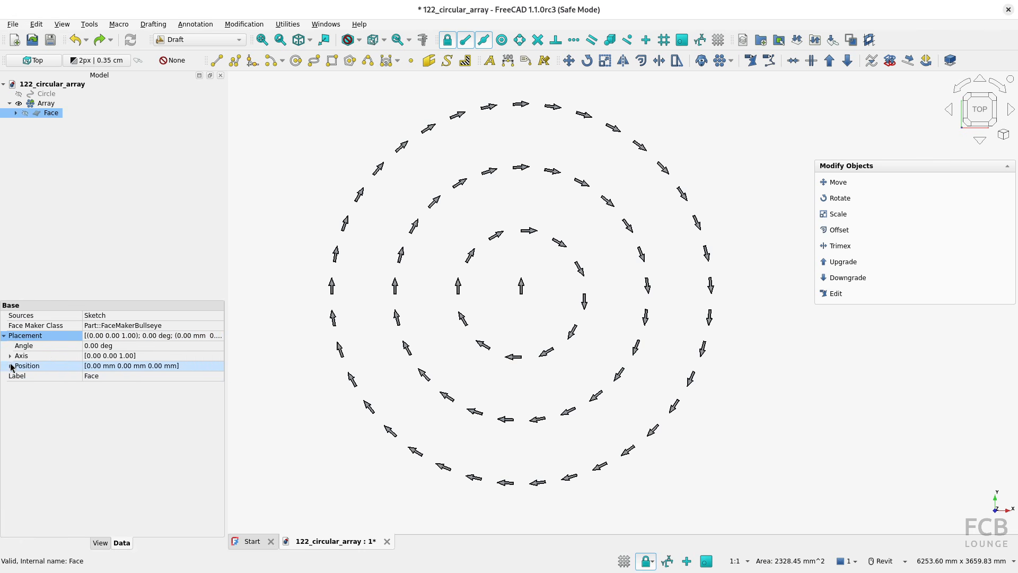
pyautogui.click(114, 346)
pyautogui.write('90')
pyautogui.press('Return')
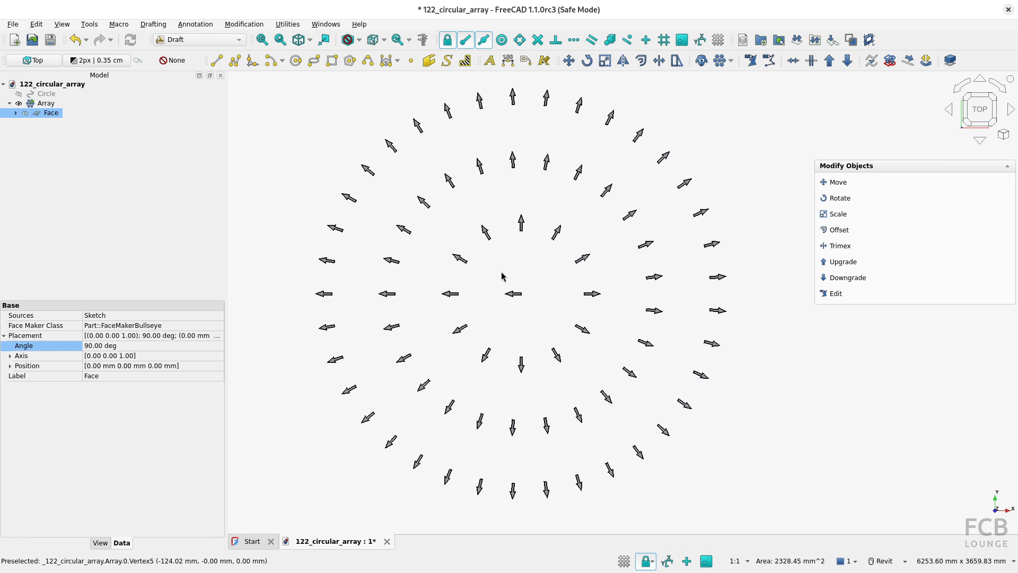
# Step: Look at the array in a tilted view and review the Working Plane Setup options without changing them
pyautogui.keyDown('shift'); pyautogui.moveTo(525, 388); pyautogui.dragTo(452, 302, button='middle'); pyautogui.keyUp('shift')
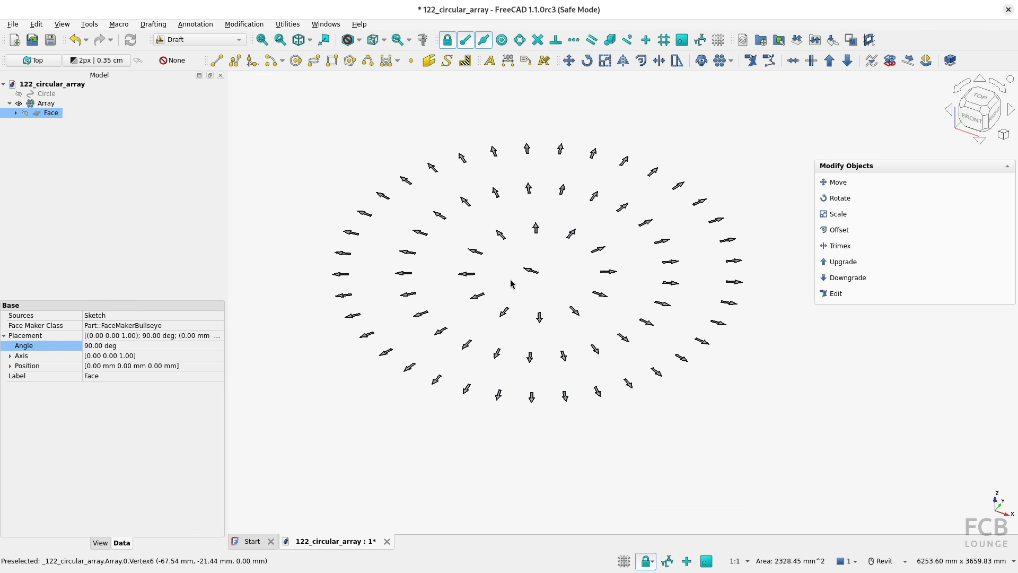
pyautogui.click(330, 153)
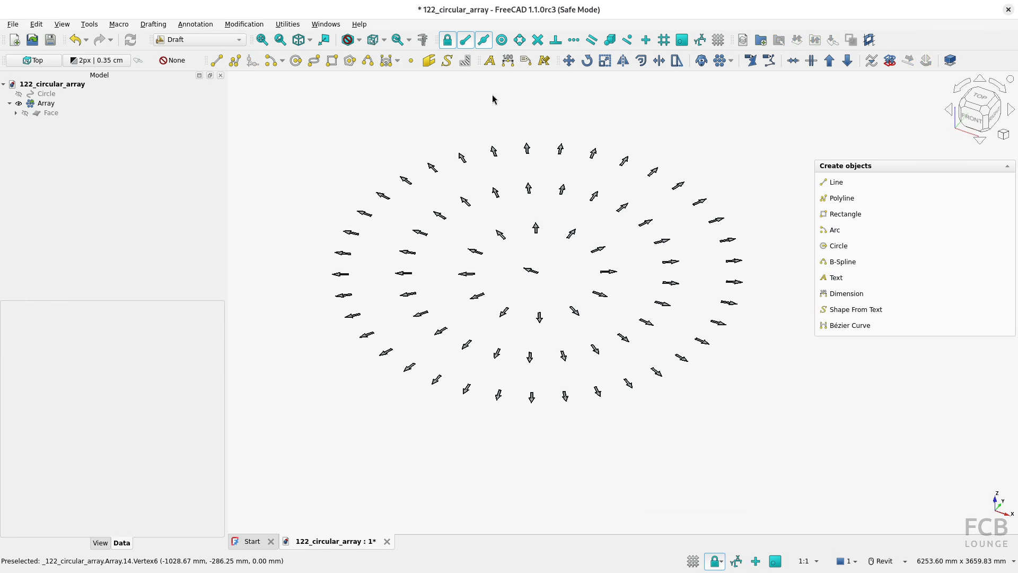
pyautogui.click(25, 62)
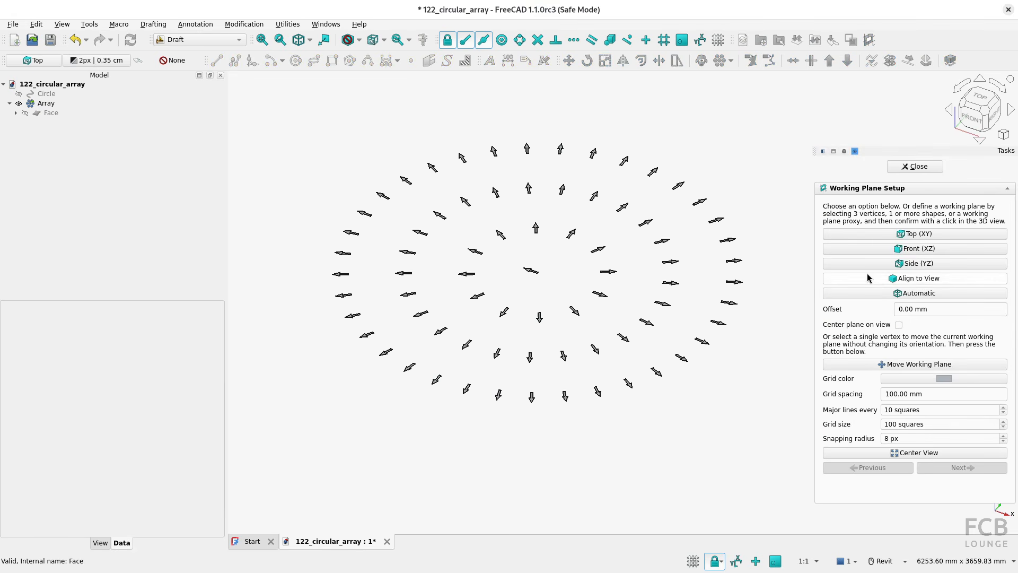
pyautogui.click(914, 167)
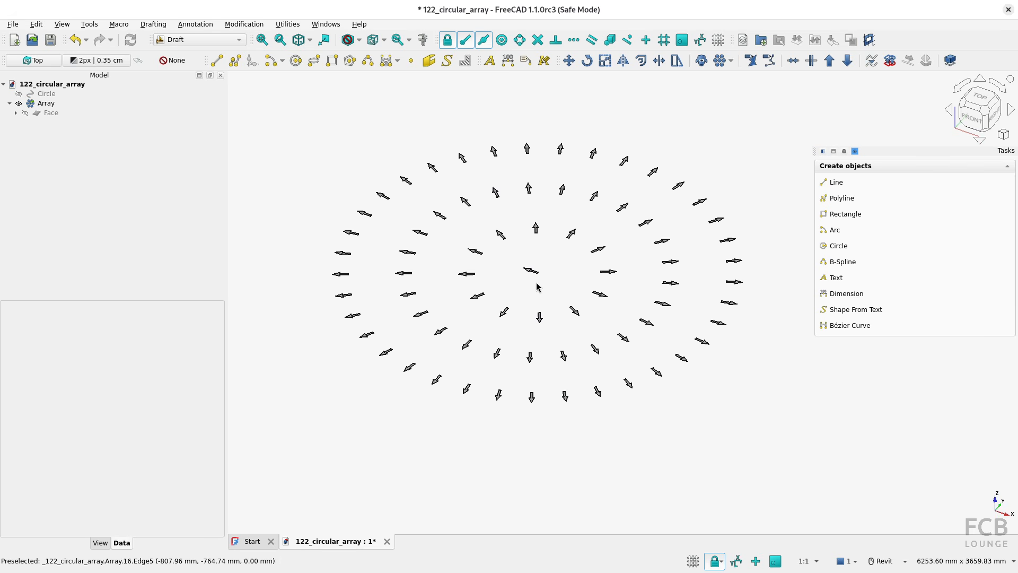
# Step: Set the y component of the circular array's axis to 1
pyautogui.click(48, 105)
pyautogui.scroll(-2, 137, 381)
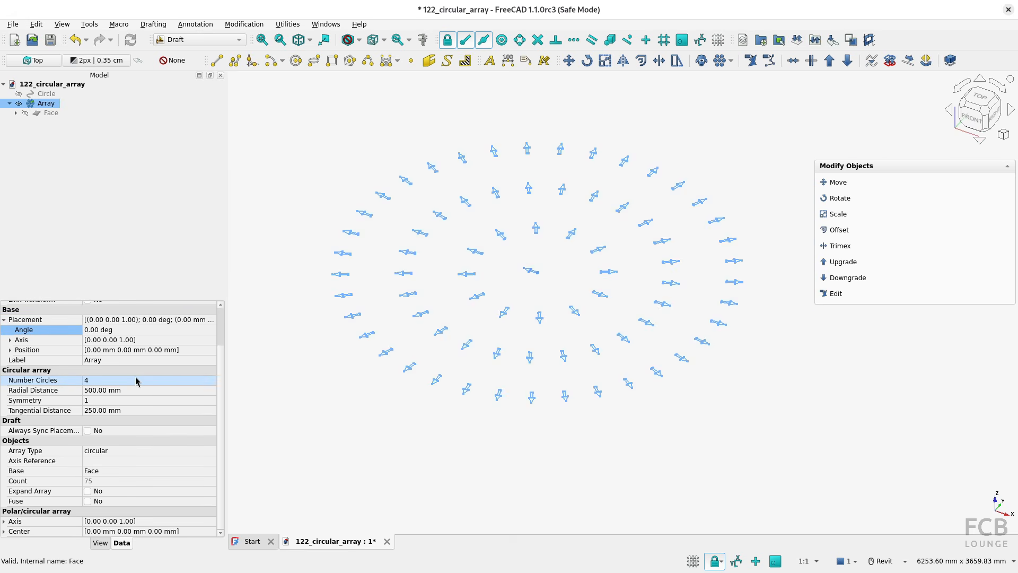
pyautogui.click(3, 521)
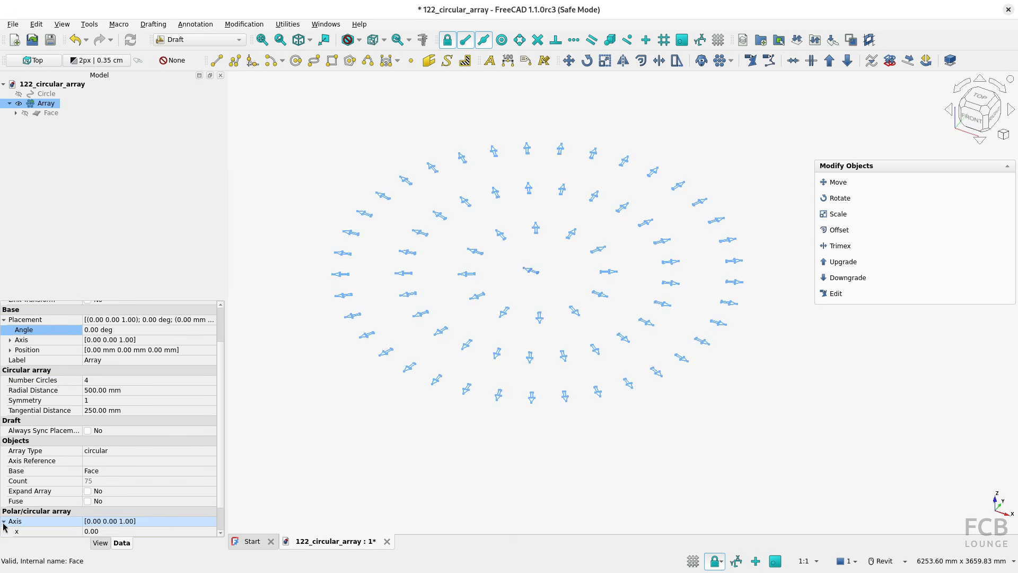
pyautogui.scroll(-1, 218, 467)
pyautogui.click(79, 531)
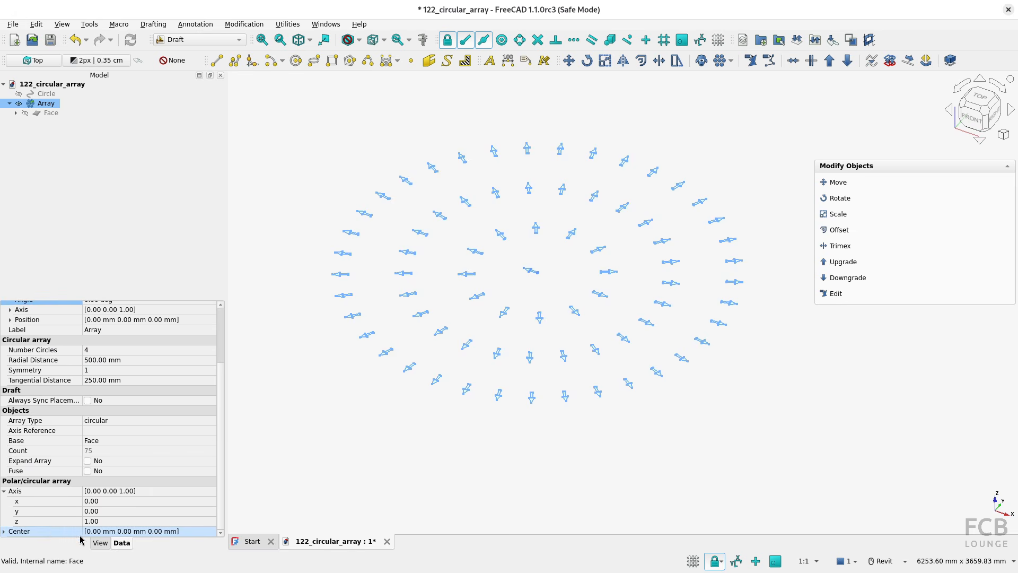
pyautogui.click(27, 525)
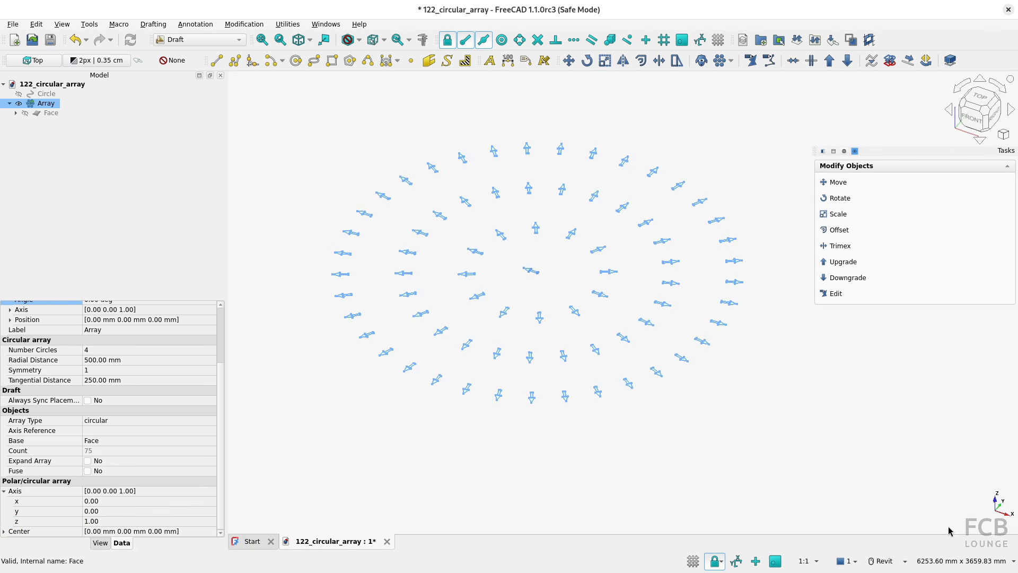
pyautogui.click(112, 510)
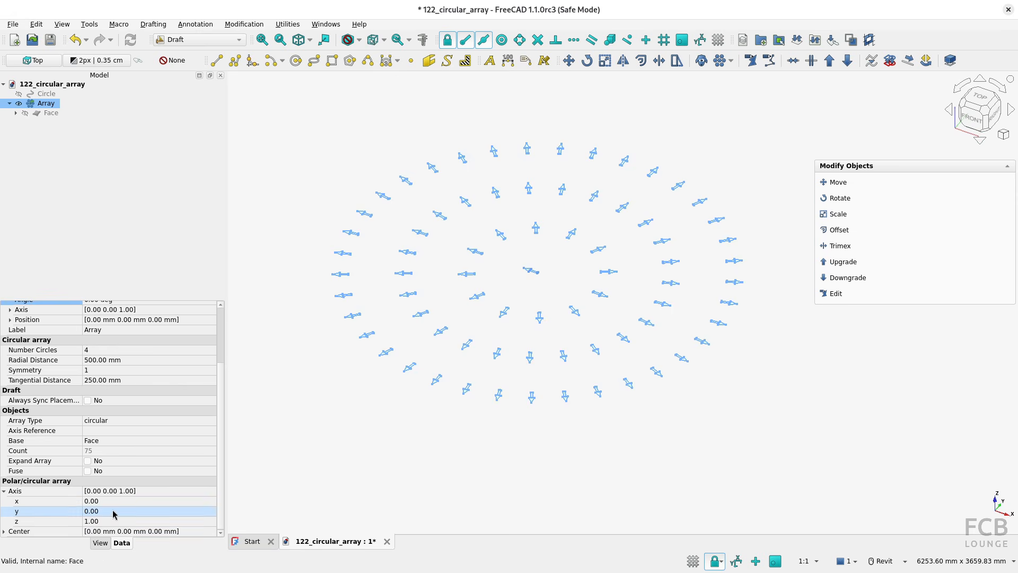
pyautogui.click(112, 510)
pyautogui.write('1')
pyautogui.press('Return')
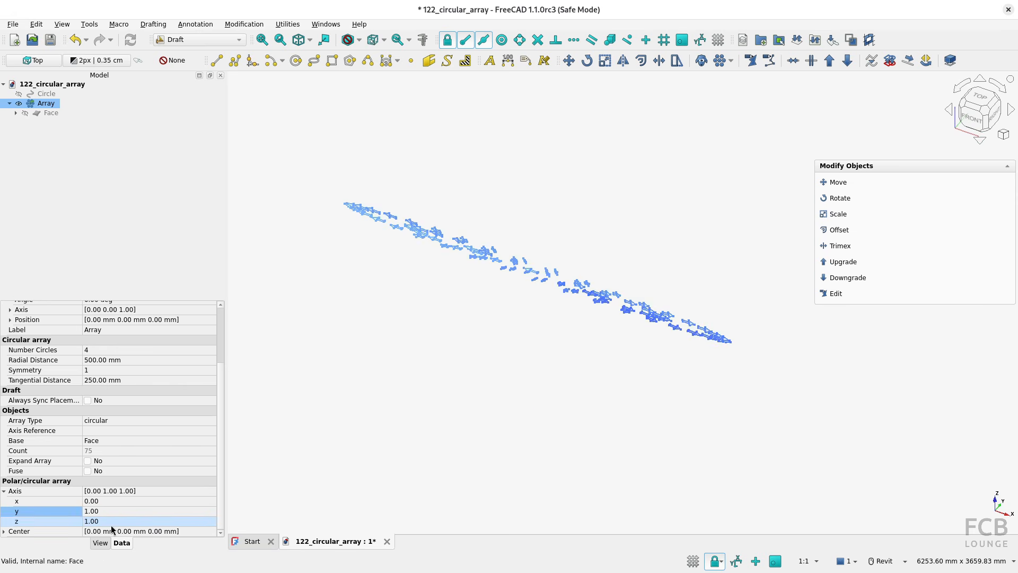
# Step: Set the z component of the circular array's axis to 0 and view the array from the front
pyautogui.click(105, 520)
pyautogui.click(105, 521)
pyautogui.write('0')
pyautogui.press('Return')
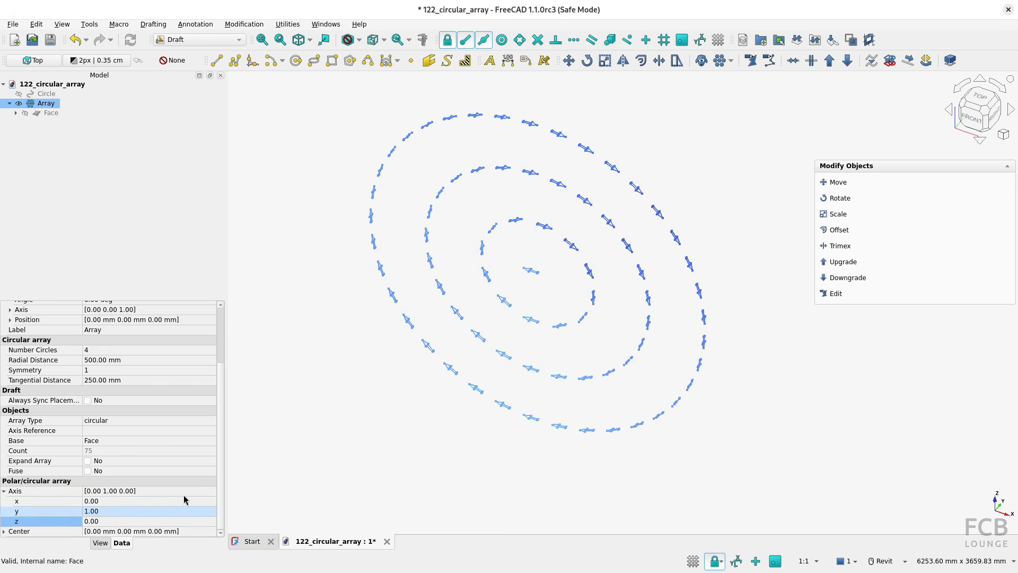
pyautogui.keyDown('shift'); pyautogui.moveTo(620, 300); pyautogui.dragTo(493, 407, button='middle'); pyautogui.keyUp('shift')
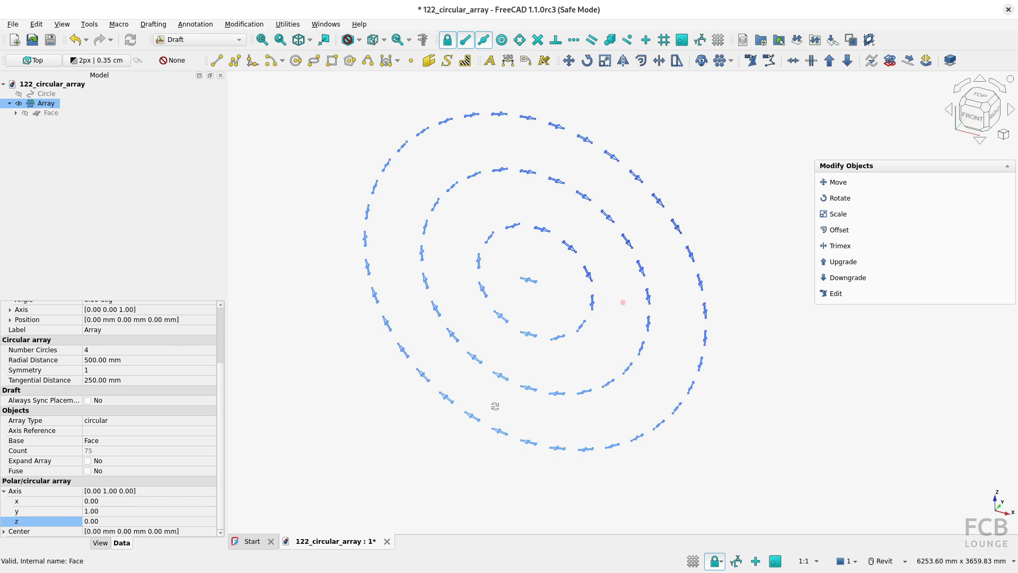
pyautogui.press('1')
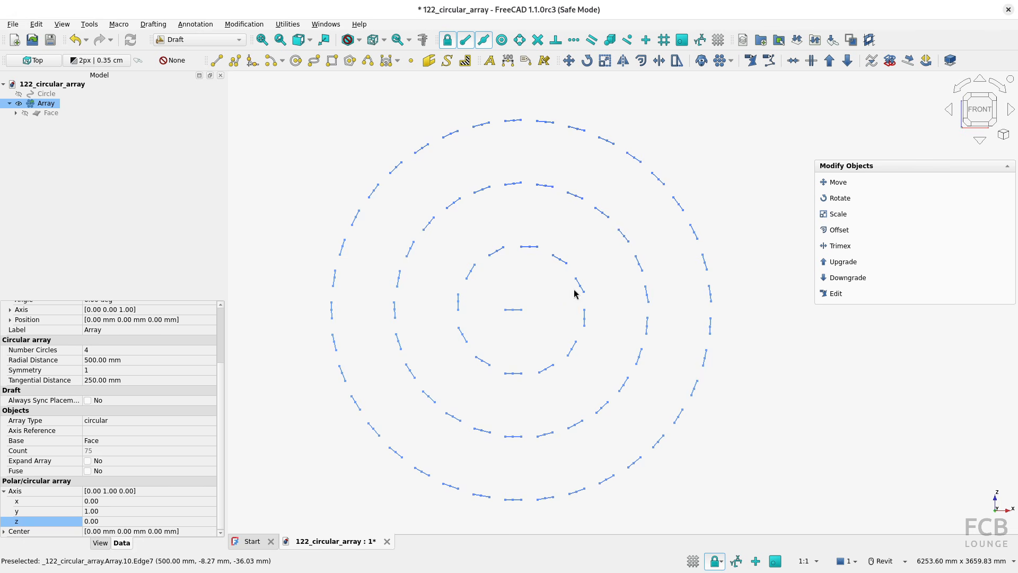
# Step: Set the y component of the circular array's axis to 0
pyautogui.keyDown('shift'); pyautogui.moveTo(537, 295); pyautogui.dragTo(510, 291, button='middle'); pyautogui.keyUp('shift')
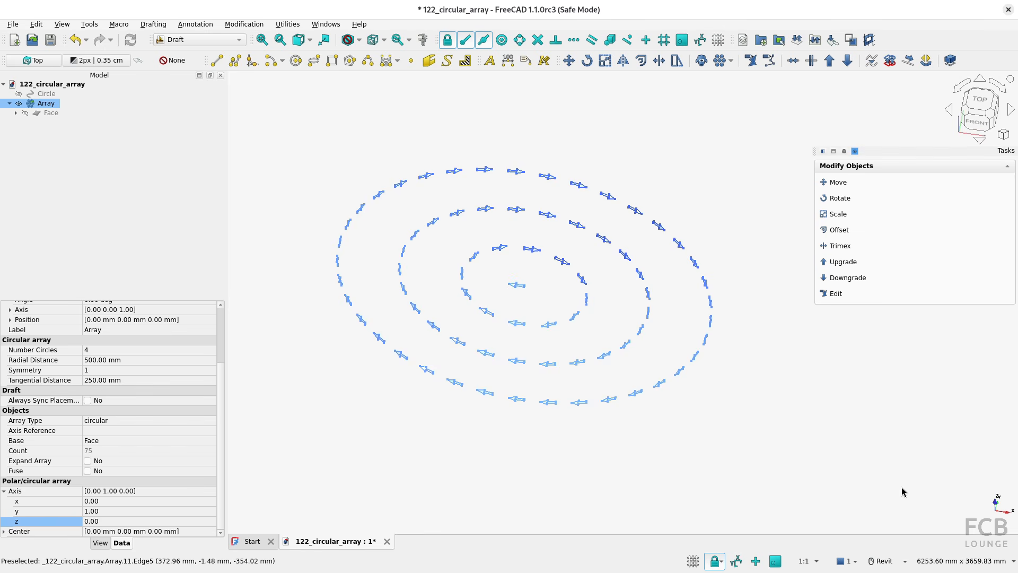
pyautogui.press('2')
pyautogui.press('1')
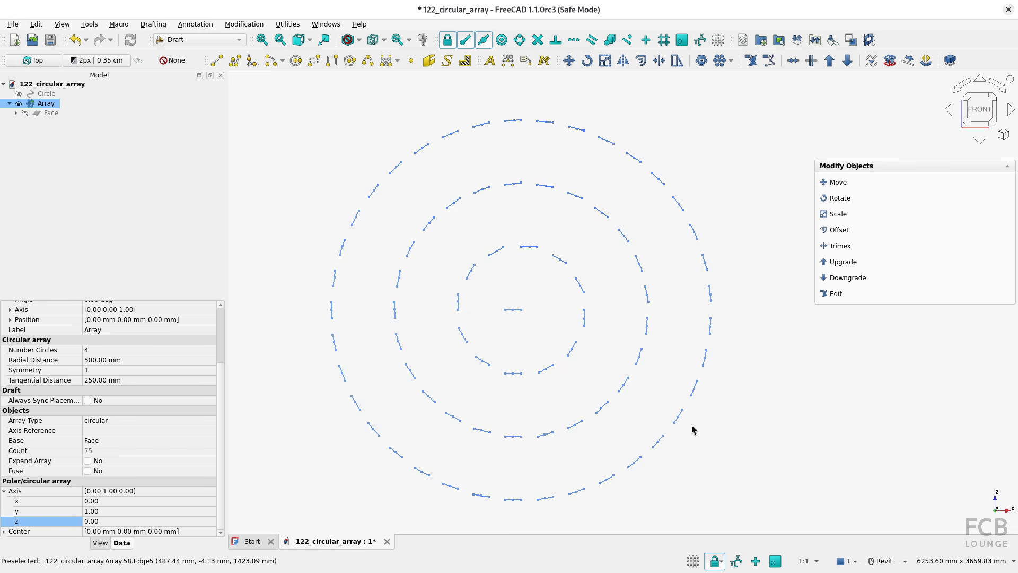
pyautogui.click(122, 511)
pyautogui.write('0')
pyautogui.press('Return')
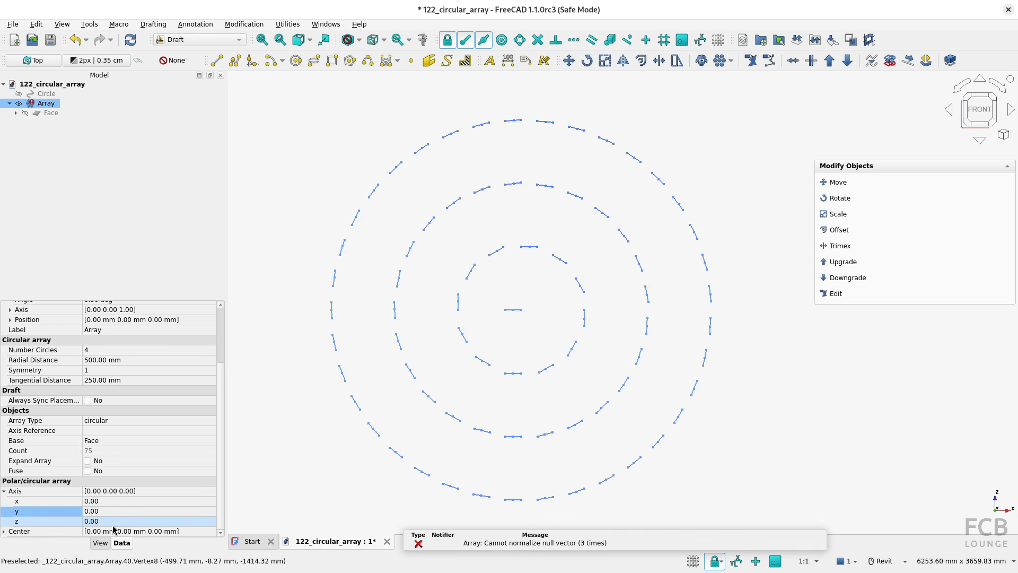
# Step: Set the z component of the circular array's axis to 1 and view the array from the top
pyautogui.click(111, 522)
pyautogui.write('1')
pyautogui.press('Return')
pyautogui.click(488, 412)
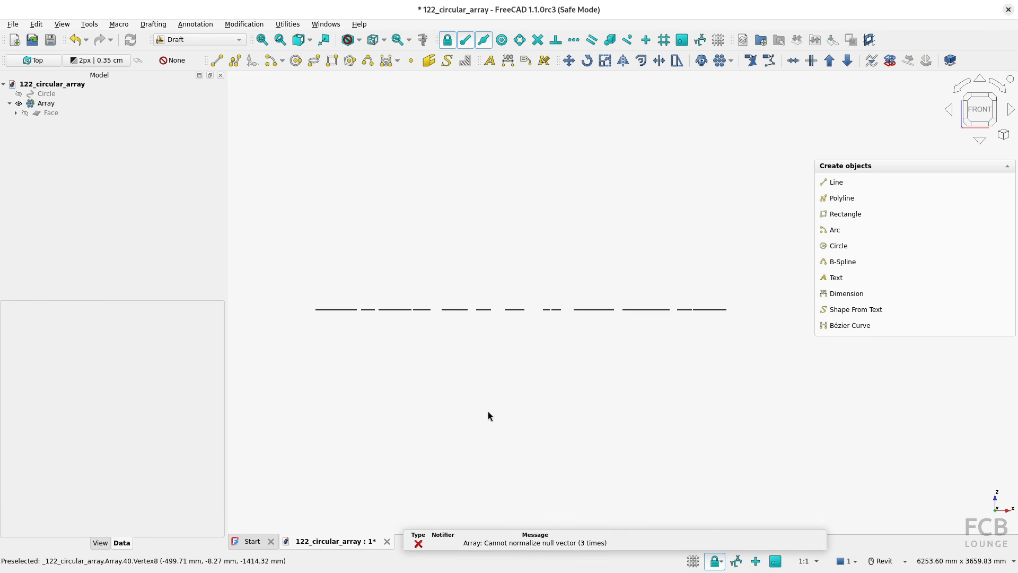
pyautogui.press('2')
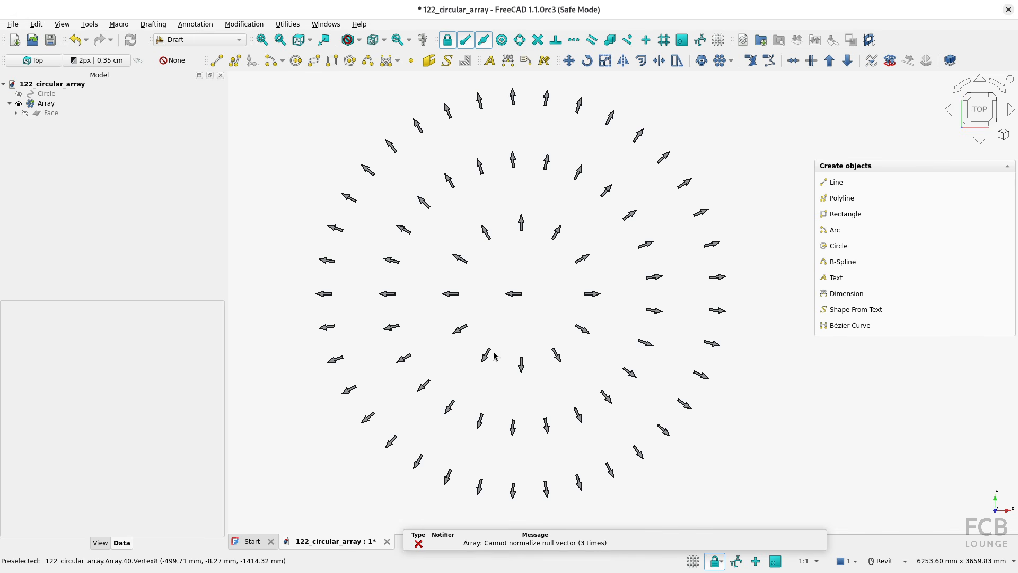
pyautogui.click(420, 546)
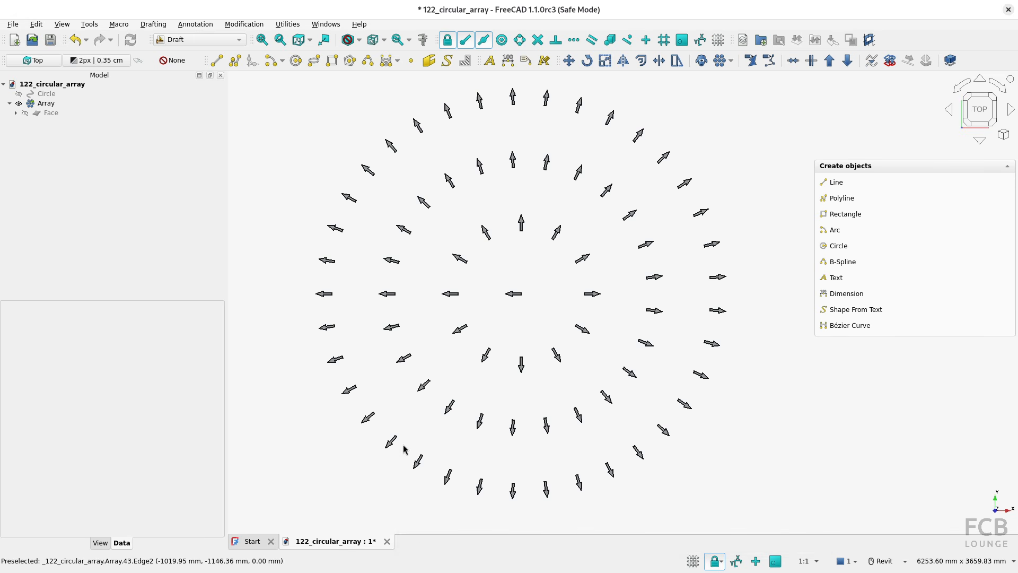
# Step: Delete the circular array and make its base arrow Face visible again
pyautogui.click(45, 104)
pyautogui.press('Delete')
pyautogui.click(52, 104)
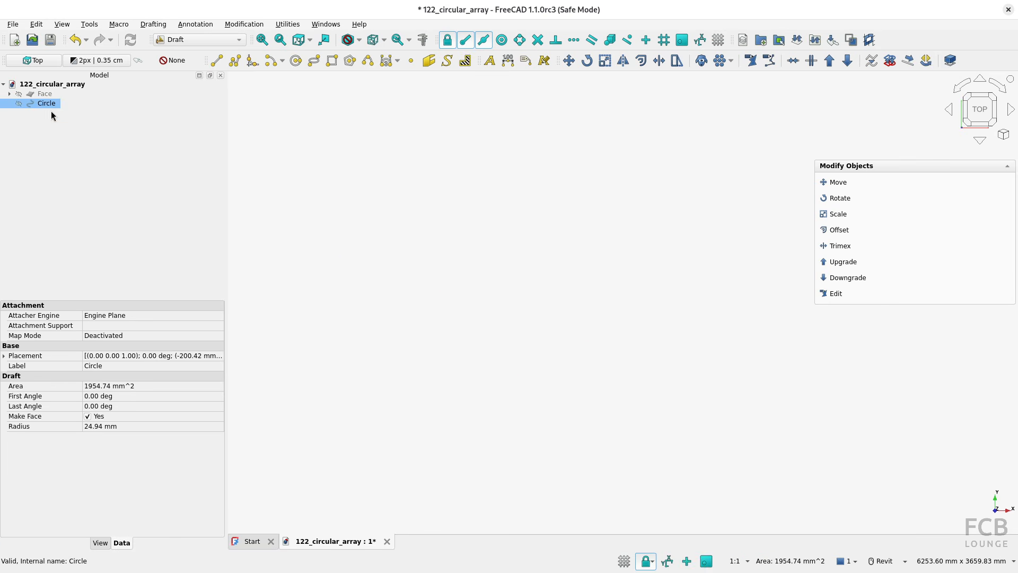
pyautogui.keyDown('ctrl'); pyautogui.click(19, 96); pyautogui.keyUp('ctrl')
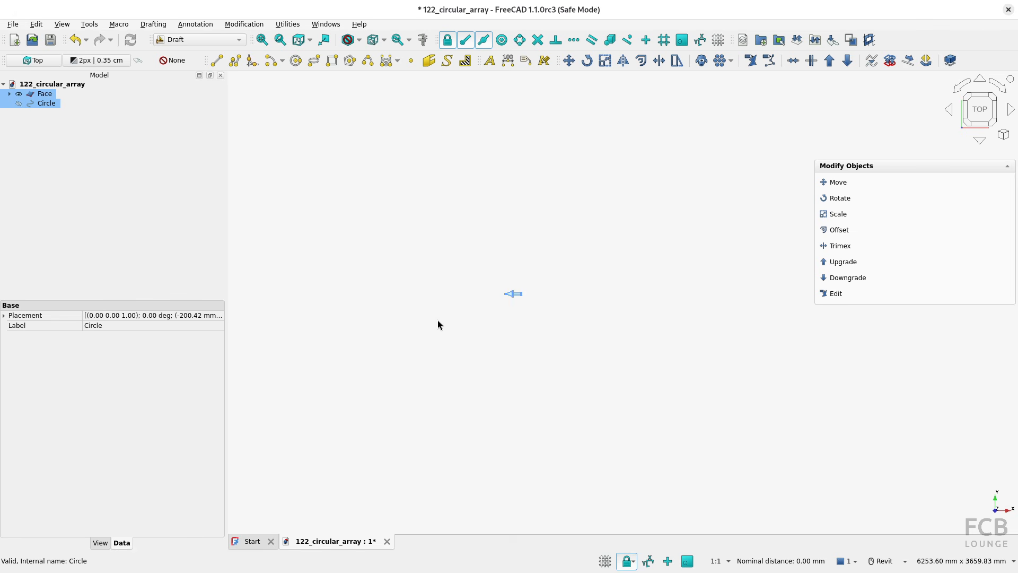
pyautogui.click(486, 316)
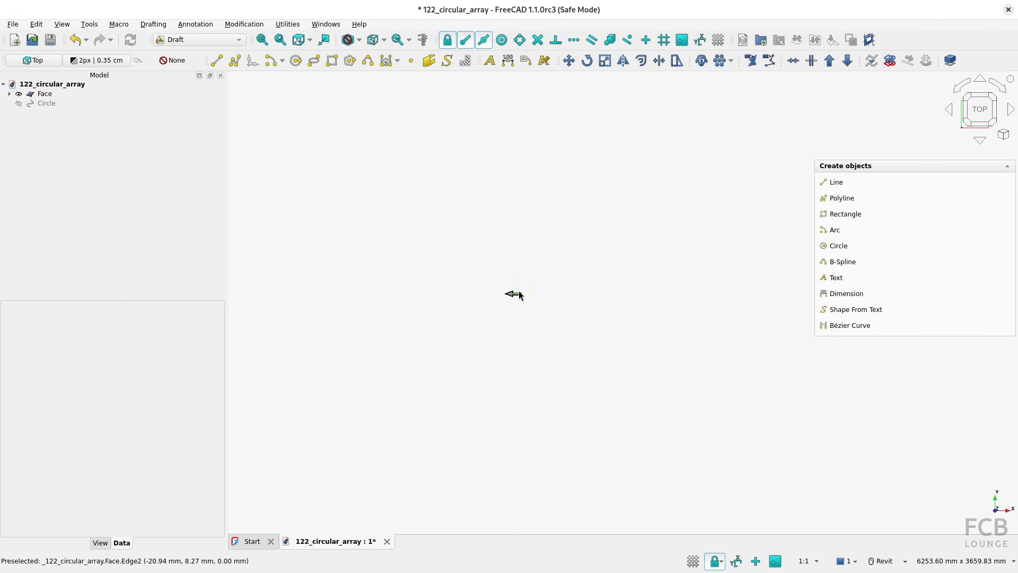
# Step: Start a new Draft circular array of the arrow Face and make the hidden Circle visible as a snapping reference
pyautogui.click(516, 293)
pyautogui.click(718, 61)
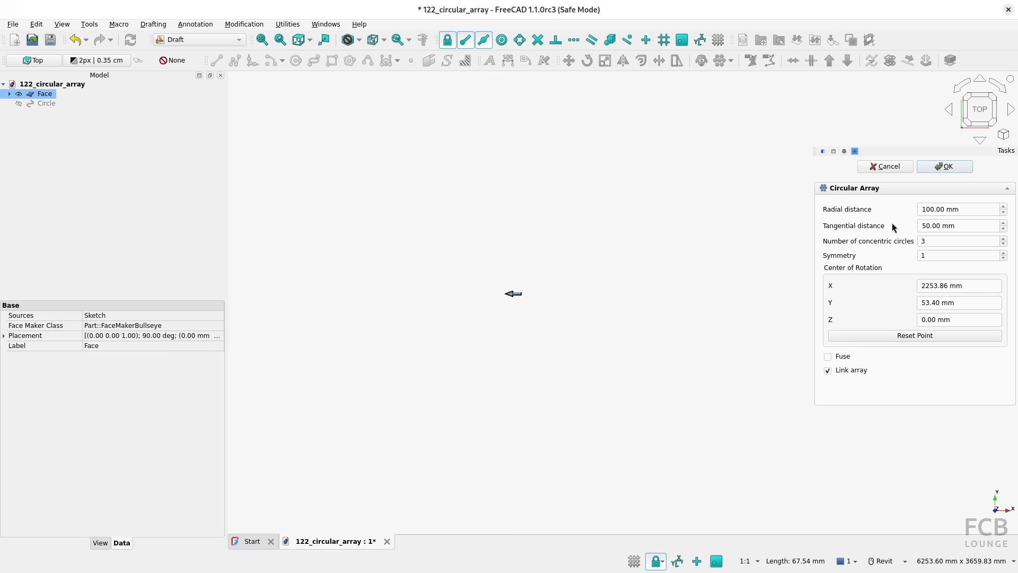
pyautogui.click(847, 355)
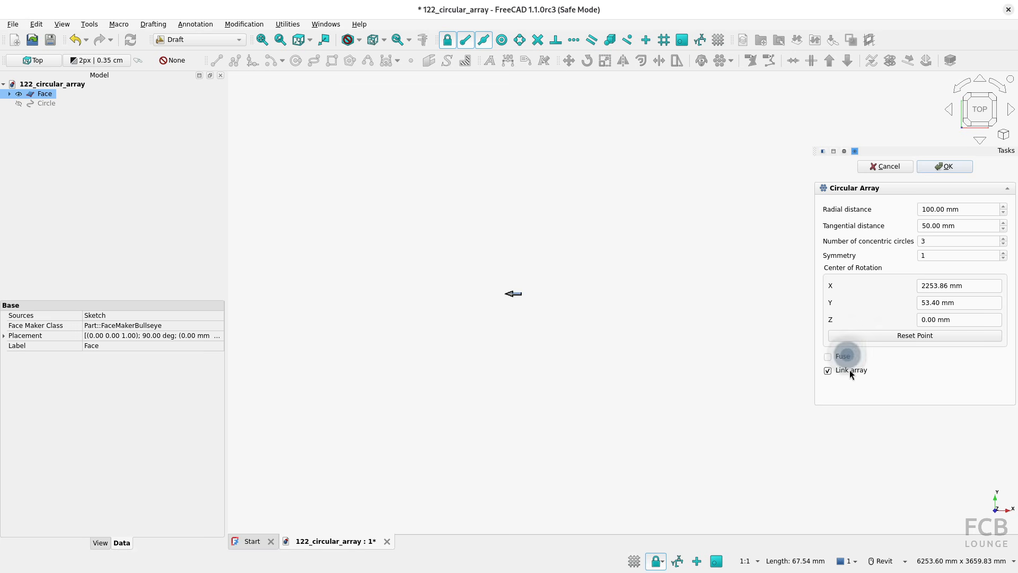
pyautogui.click(849, 370)
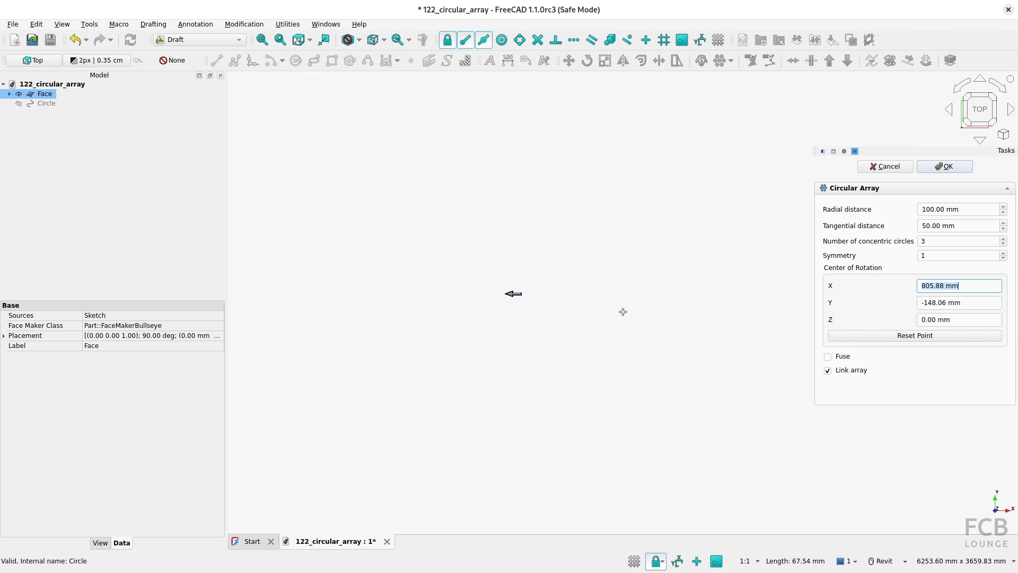
pyautogui.click(18, 104)
# Step: Set the circular array's radial distance to 1000 mm and its tangential distance to 250 mm
pyautogui.click(934, 209)
pyautogui.write('0')
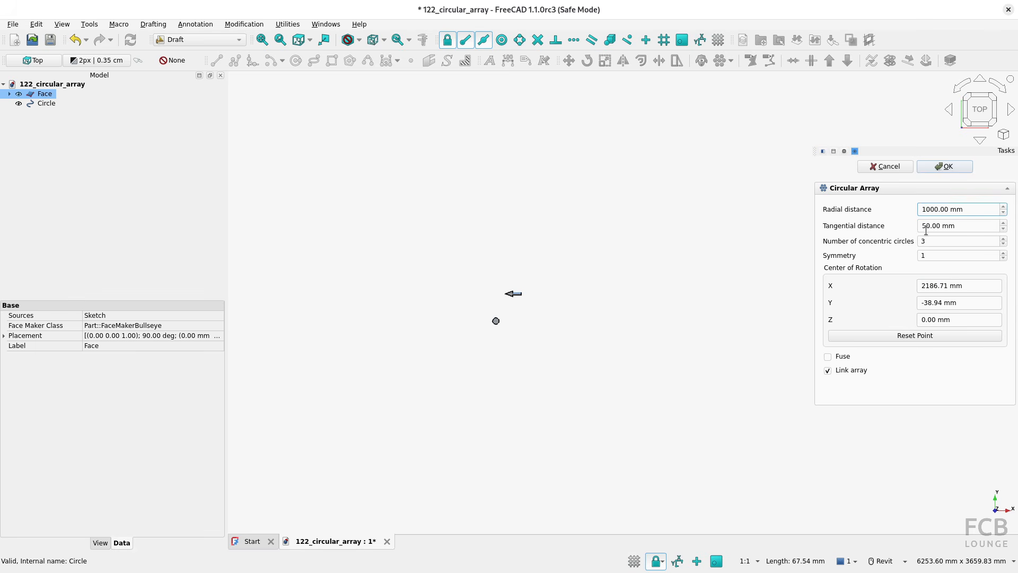
pyautogui.click(951, 225)
pyautogui.write('2')
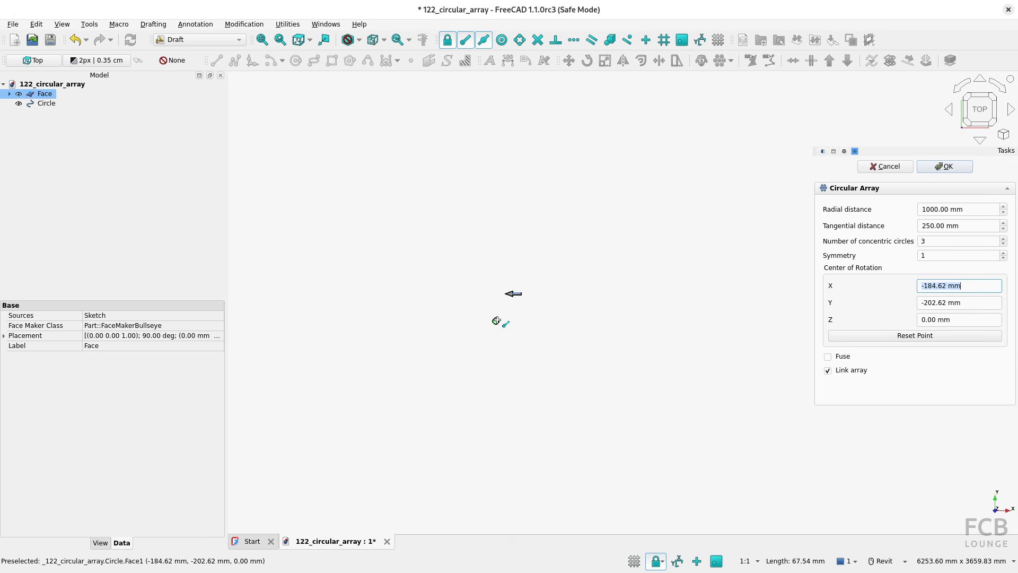
# Step: Create the array with its center of rotation snapped to the vertex on the small Circle's edge and view the full result
pyautogui.scroll(7, 496, 320)
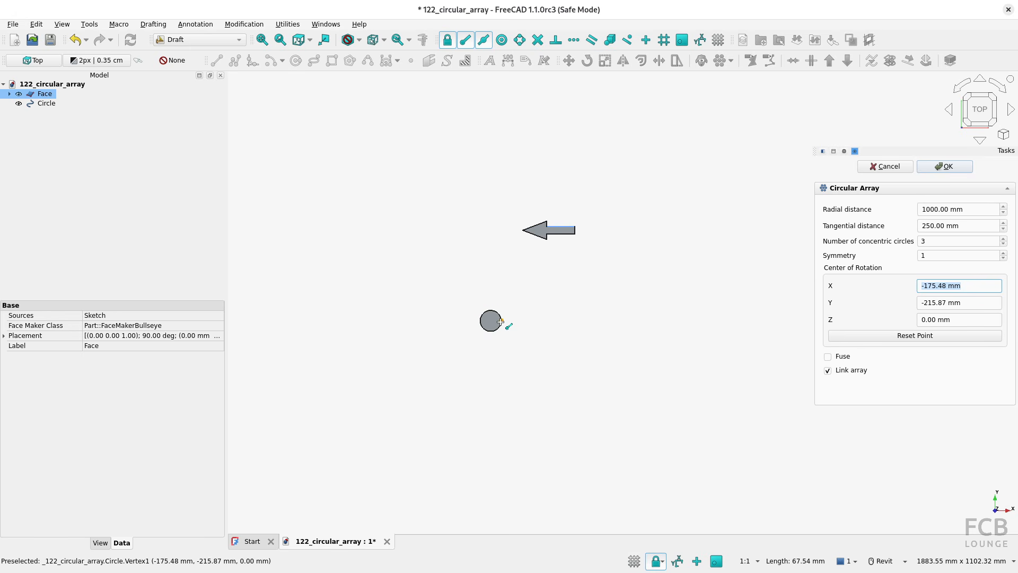
pyautogui.click(500, 324)
pyautogui.scroll(-5, 591, 323)
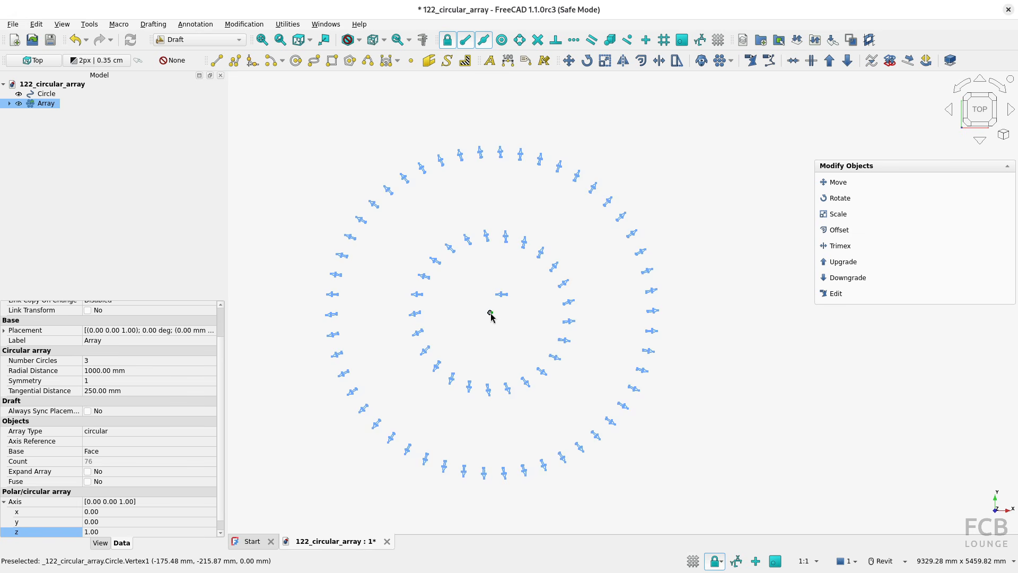
pyautogui.scroll(1, 491, 313)
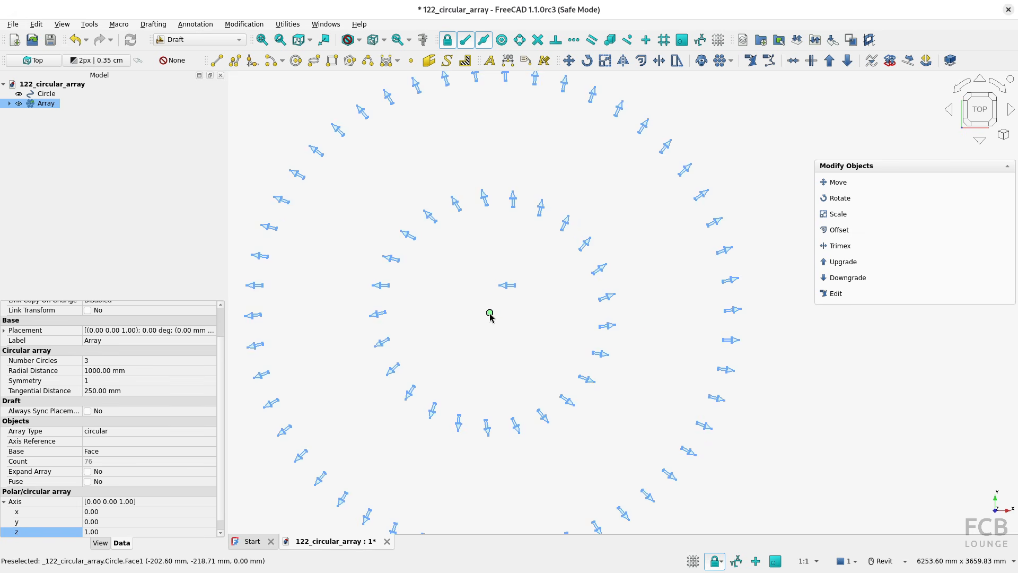
pyautogui.click(491, 315)
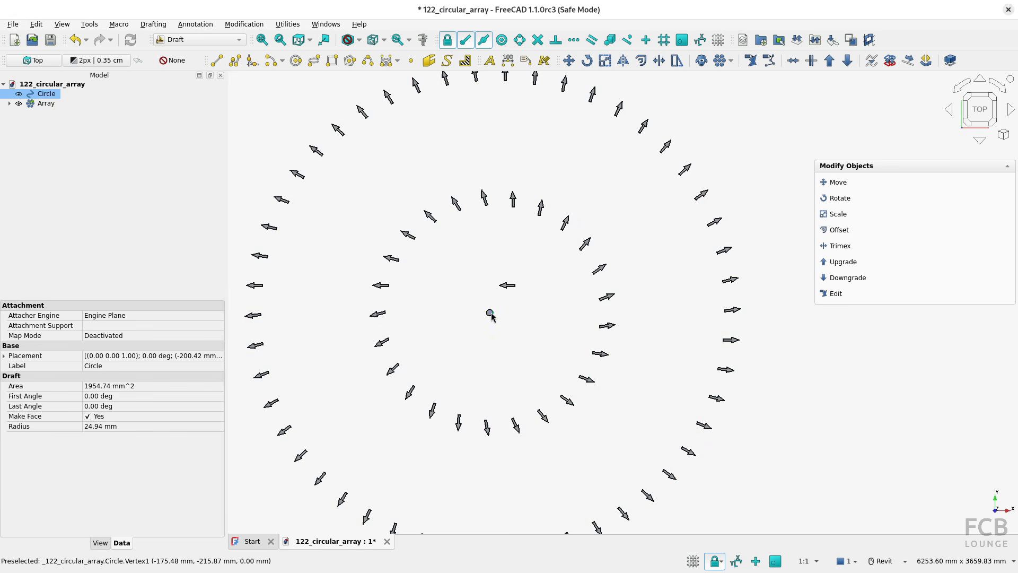
pyautogui.click(501, 300)
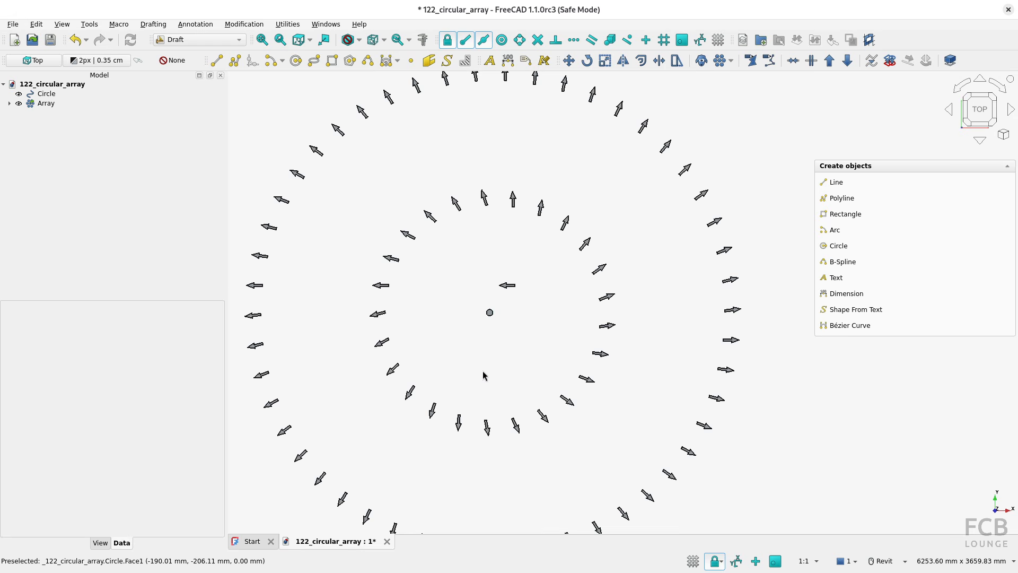
pyautogui.scroll(-1, 487, 375)
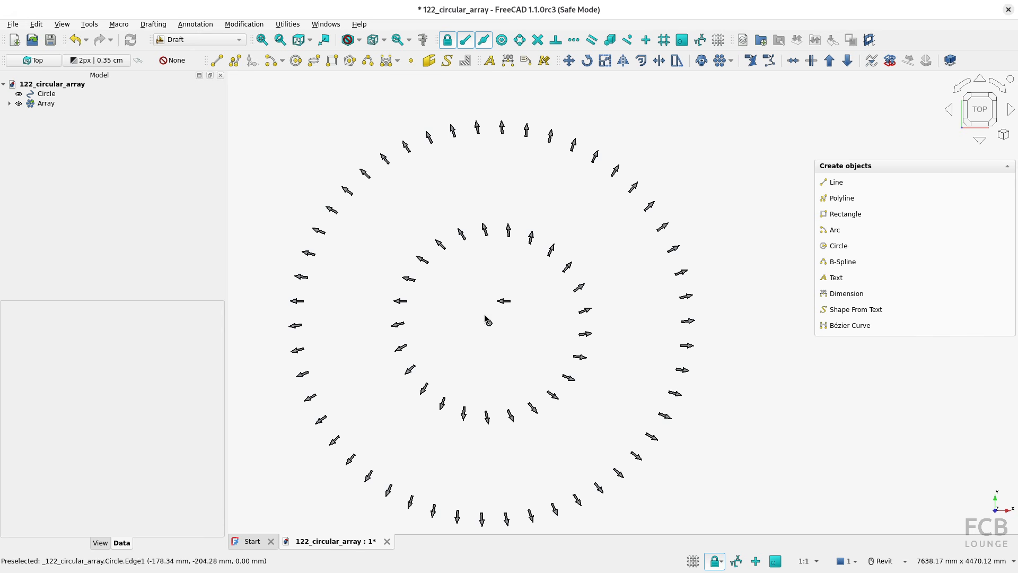
# Step: Set the x and y coordinates of the circular array's center to 0 mm
pyautogui.click(46, 103)
pyautogui.scroll(-1, 222, 456)
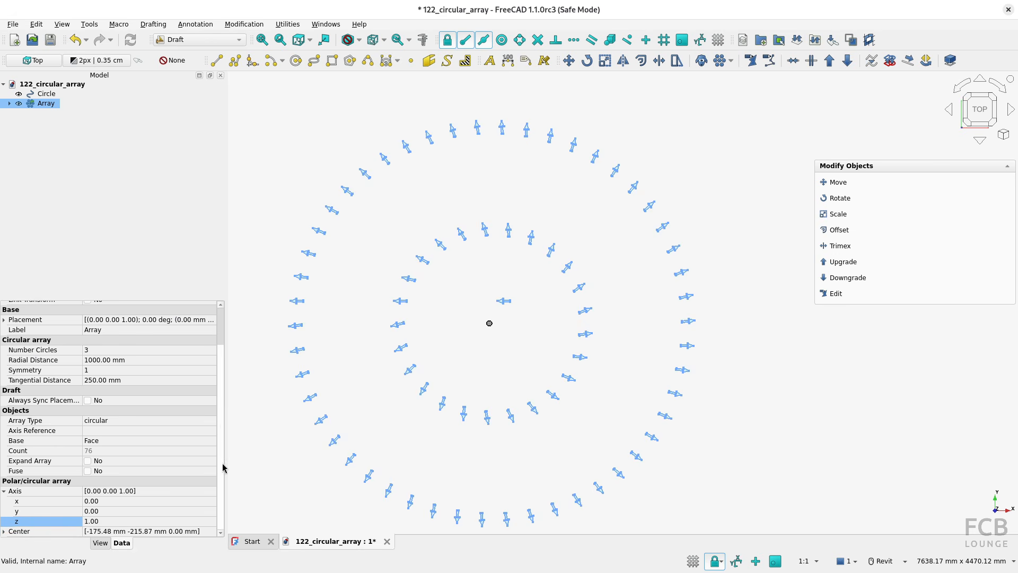
pyautogui.click(4, 530)
pyautogui.scroll(-1, 222, 456)
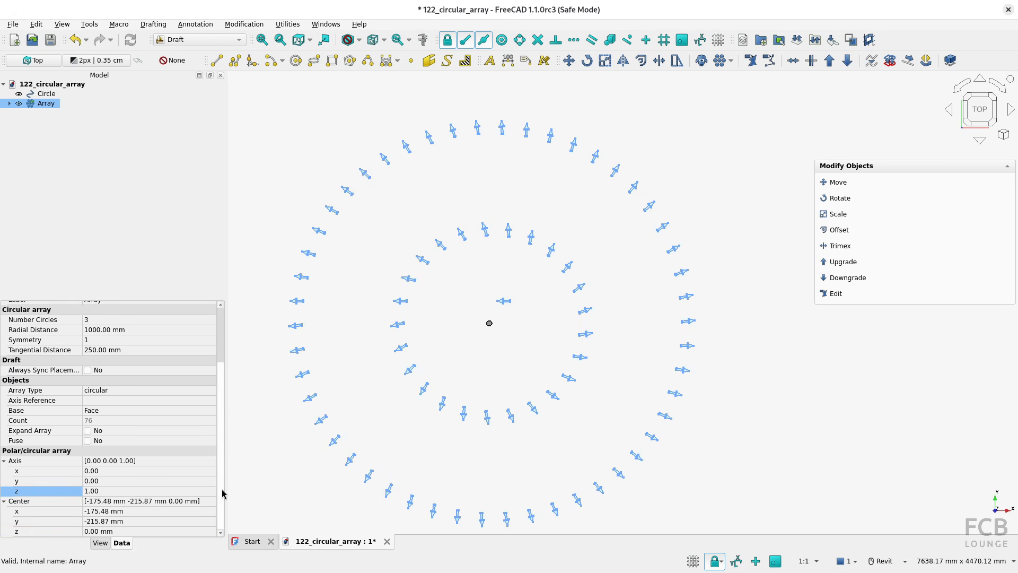
pyautogui.click(143, 511)
pyautogui.write('0')
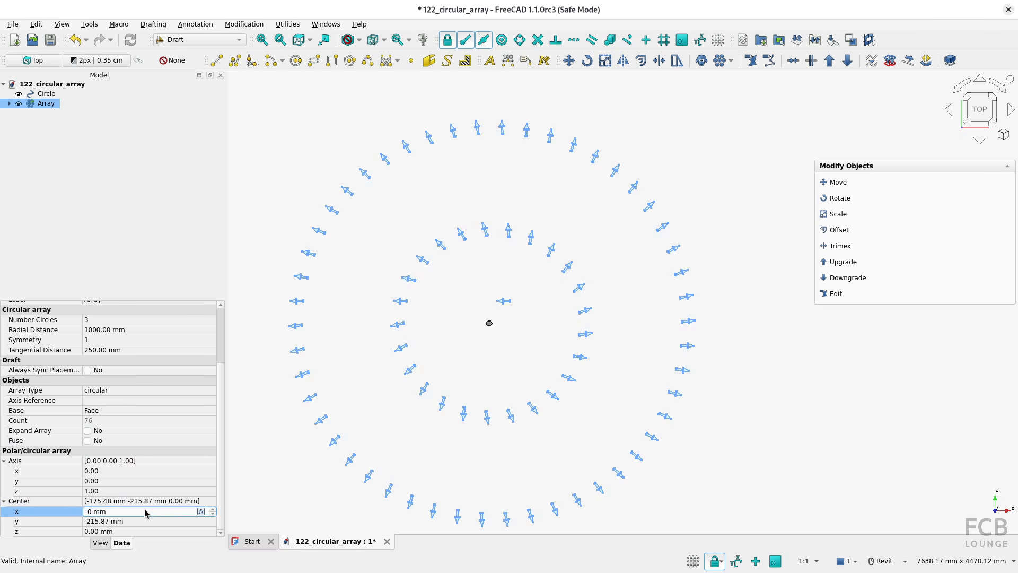
pyautogui.press('Return')
pyautogui.click(161, 521)
pyautogui.write('0')
pyautogui.press('Return')
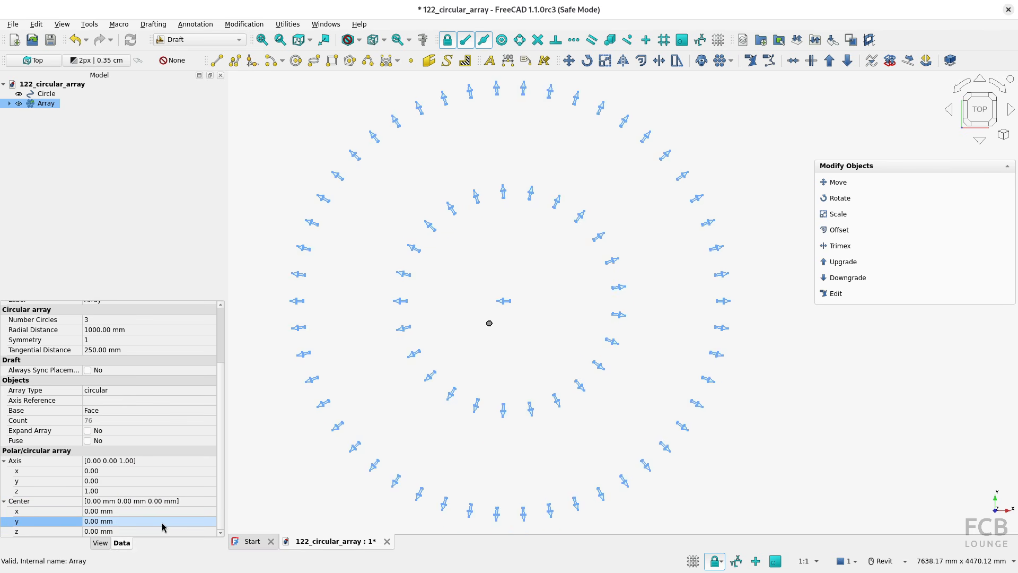
pyautogui.click(493, 348)
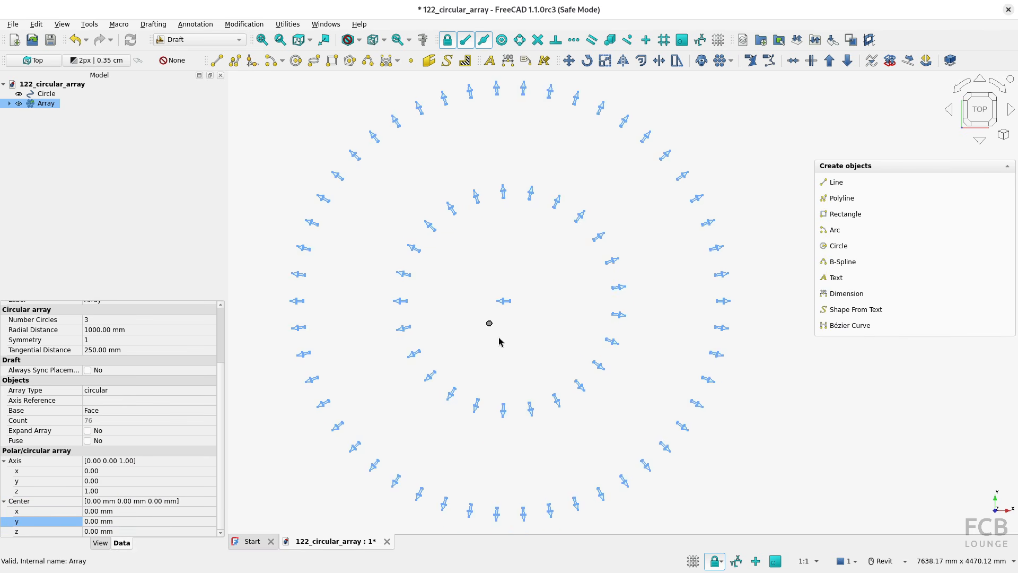